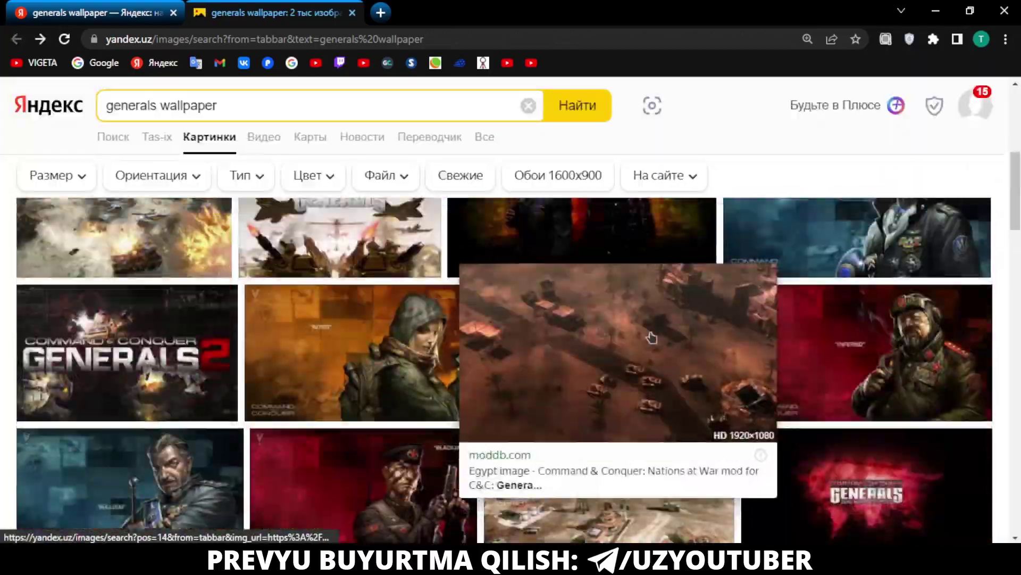
# Browse the generals wallpaper results and open the three generals on yellow, blue and red stripes
pyautogui.scroll(-5, 651, 338)
pyautogui.scroll(-5, 612, 361)
pyautogui.scroll(-3, 574, 383)
pyautogui.scroll(-5, 539, 408)
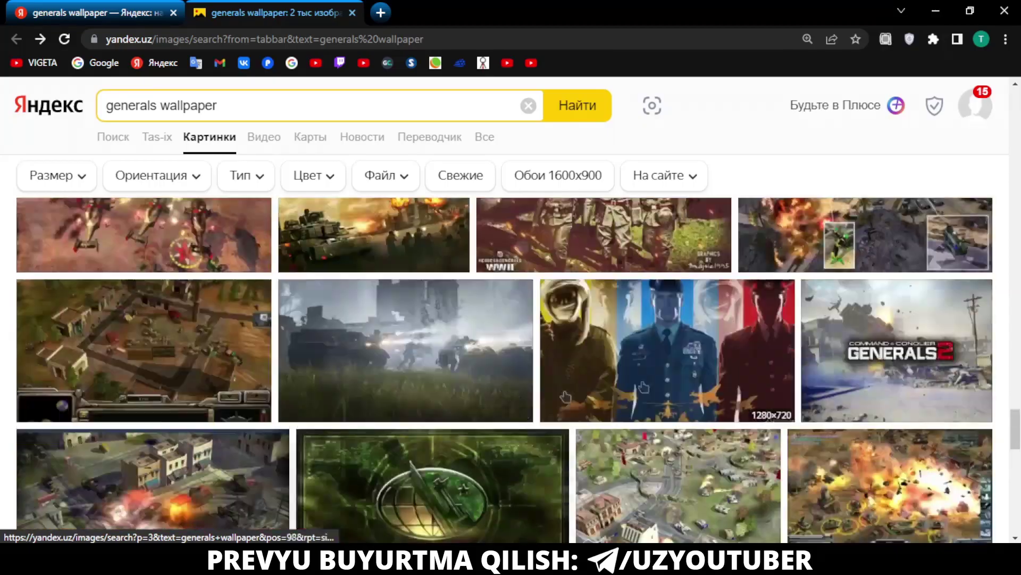
pyautogui.moveTo(1014, 428); pyautogui.dragTo(1014, 107)
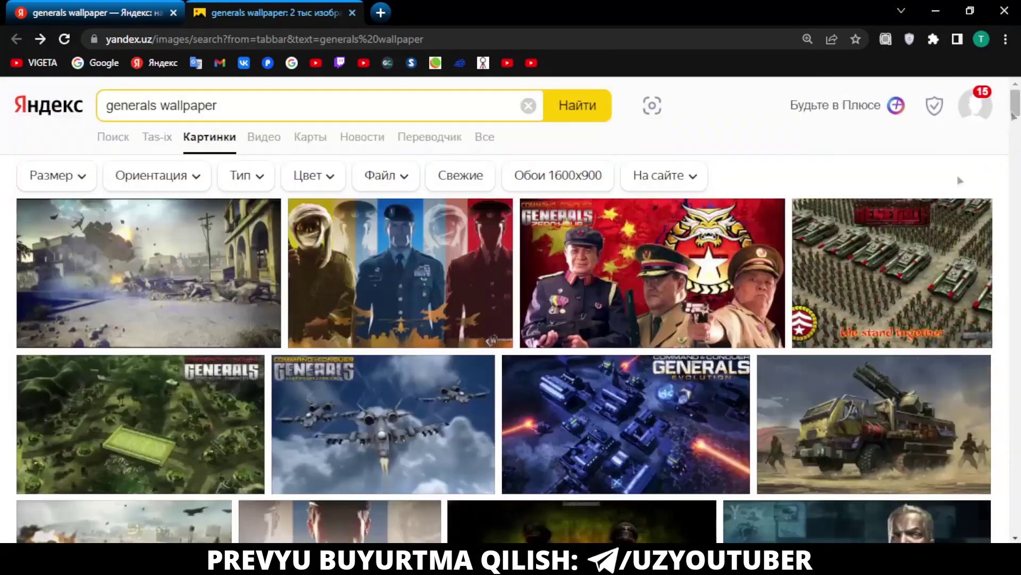
pyautogui.click(379, 296)
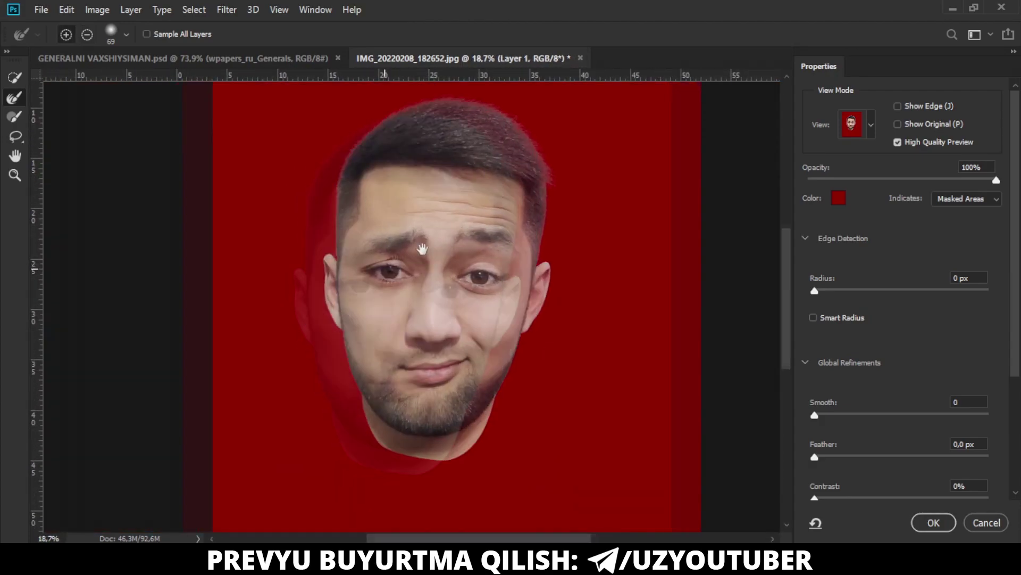
# Increase the face mask edge contrast and flip the pasted face horizontally
pyautogui.moveTo(814, 497); pyautogui.dragTo(839, 502)
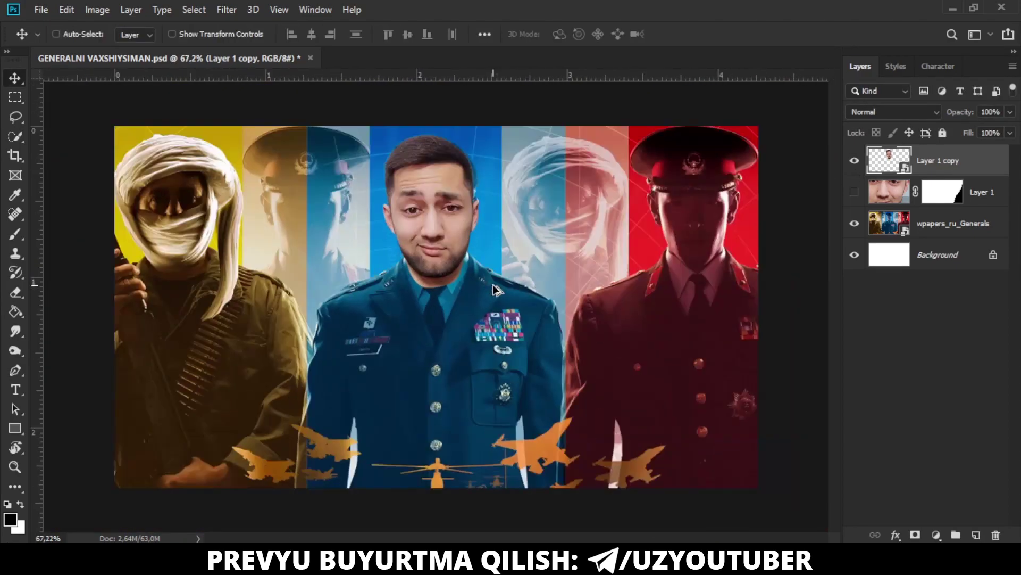
pyautogui.hotkey('ctrl', 't')
pyautogui.rightClick(461, 208)
pyautogui.click(530, 408)
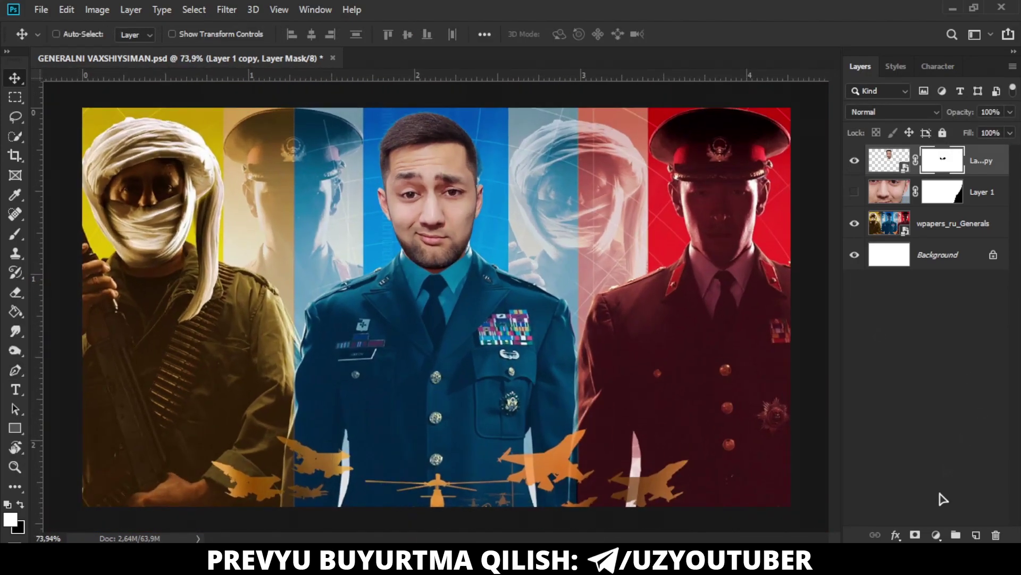
# Tint the face with a Candlelight Color Lookup adjustment
pyautogui.click(936, 534)
pyautogui.click(929, 452)
pyautogui.click(663, 167)
pyautogui.click(656, 144)
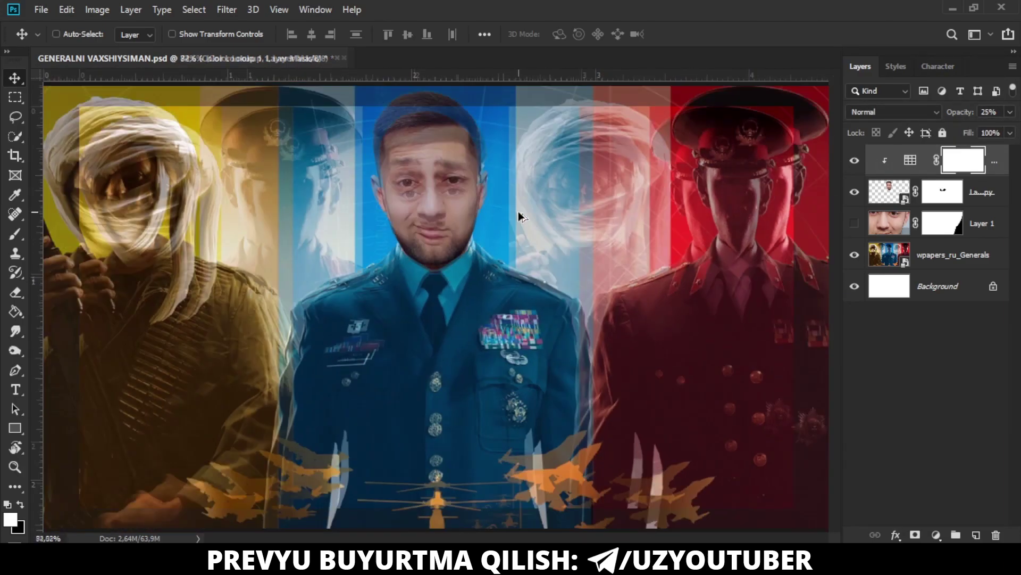
# Add a second Color Lookup using the Kodak 5218 Kodak 2395 film look
pyautogui.click(936, 534)
pyautogui.click(928, 452)
pyautogui.click(664, 167)
pyautogui.click(655, 349)
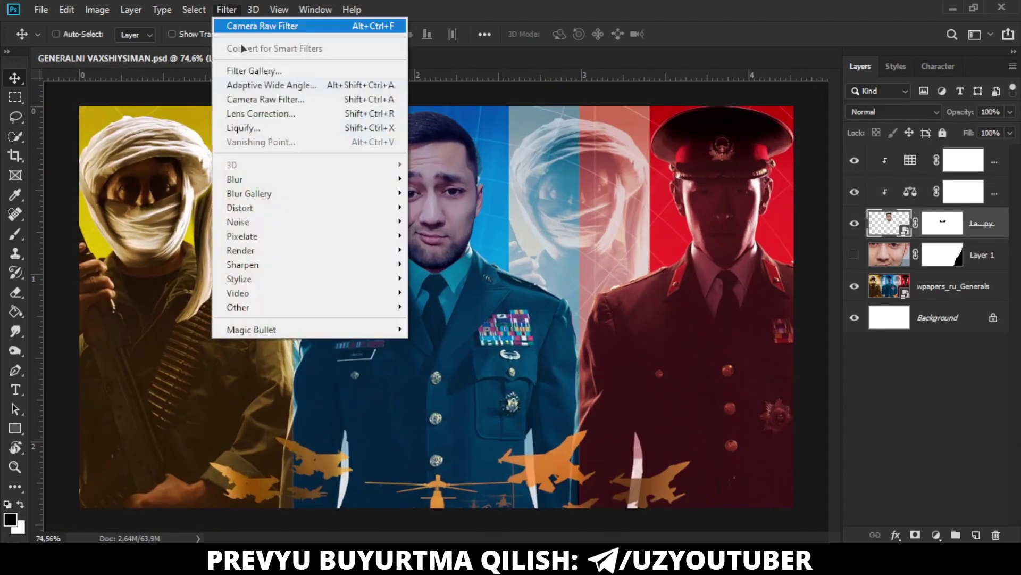
# Boost the face's contrast with the Camera Raw Filter and apply it
pyautogui.click(250, 27)
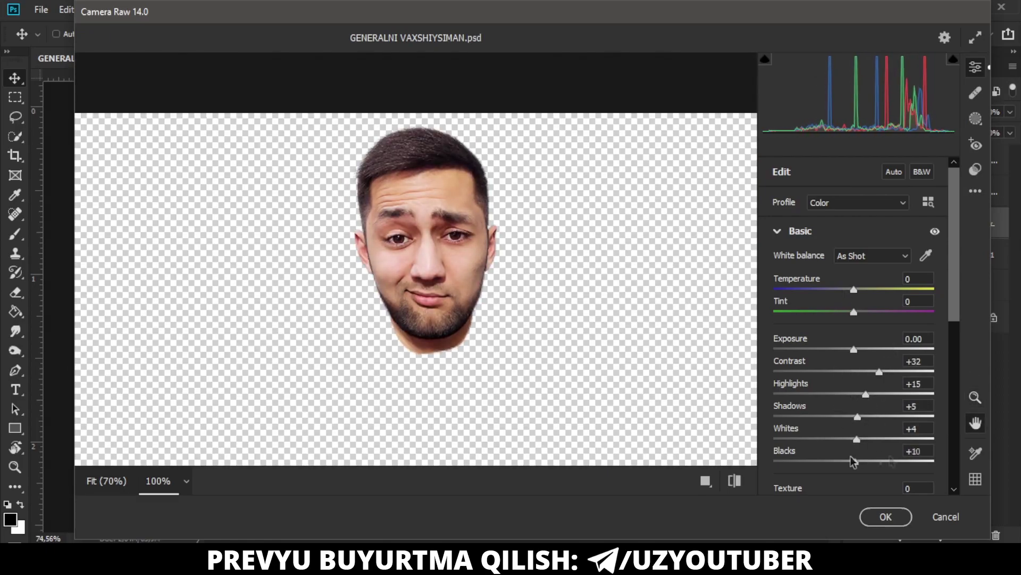
pyautogui.moveTo(860, 461); pyautogui.dragTo(867, 461)
pyautogui.scroll(-3, 867, 402)
pyautogui.scroll(-3, 862, 394)
pyautogui.click(885, 516)
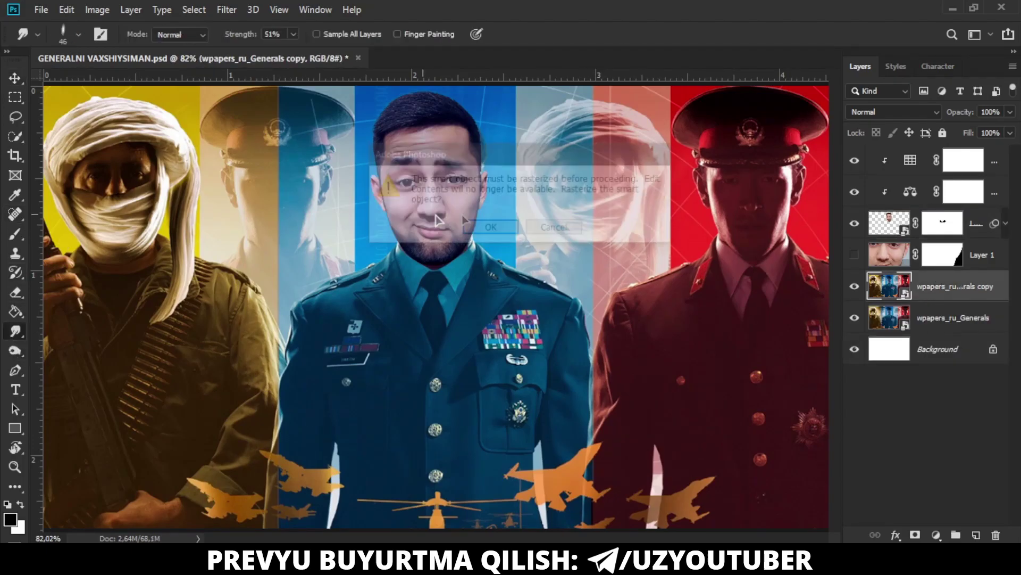
# Toggle a layer's visibility in the Layers panel to compare the face blend
pyautogui.scroll(5, 417, 216)
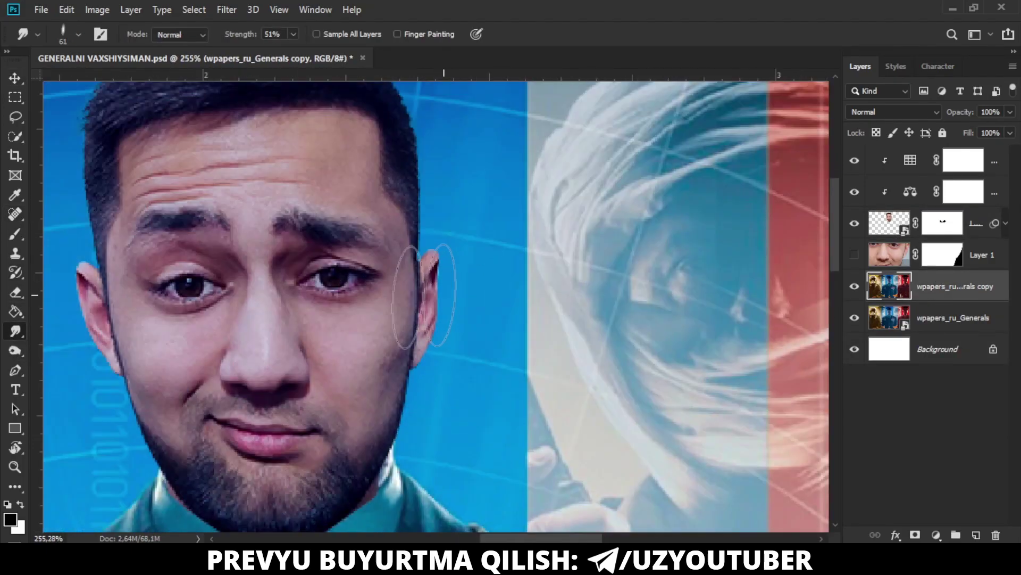
pyautogui.scroll(-5, 419, 220)
pyautogui.click(854, 224)
pyautogui.click(854, 223)
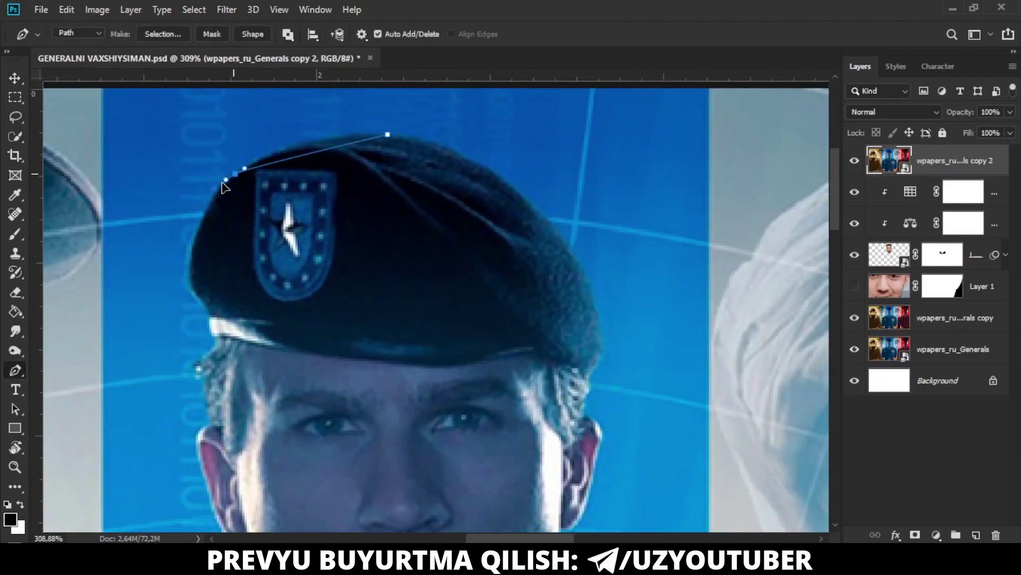
# Bring the central general's beret into view and trace its brim with the Pen tool
pyautogui.moveTo(197, 300); pyautogui.dragTo(204, 200)
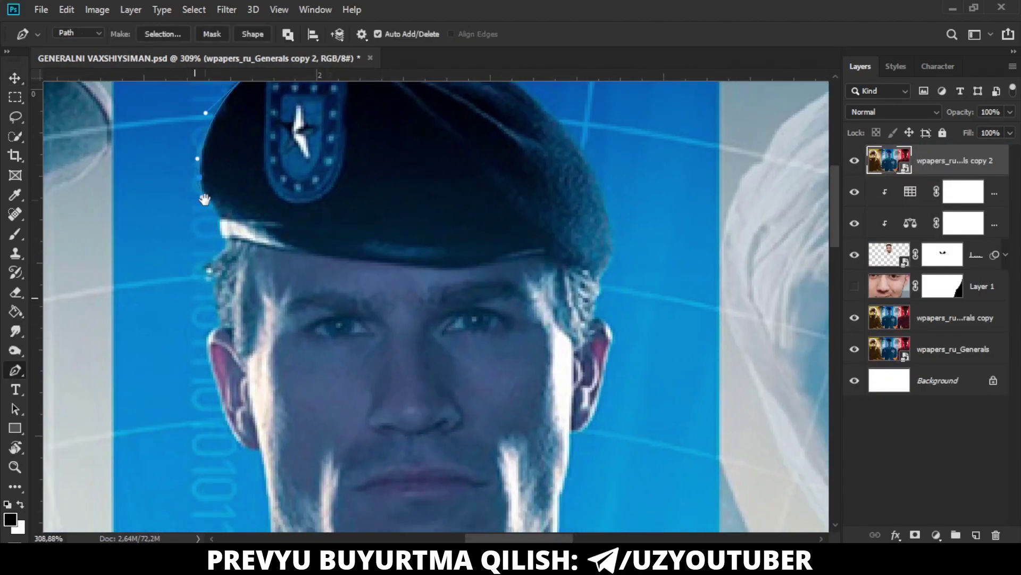
pyautogui.moveTo(299, 254); pyautogui.dragTo(321, 255)
pyautogui.hscroll(2, 361, 274)
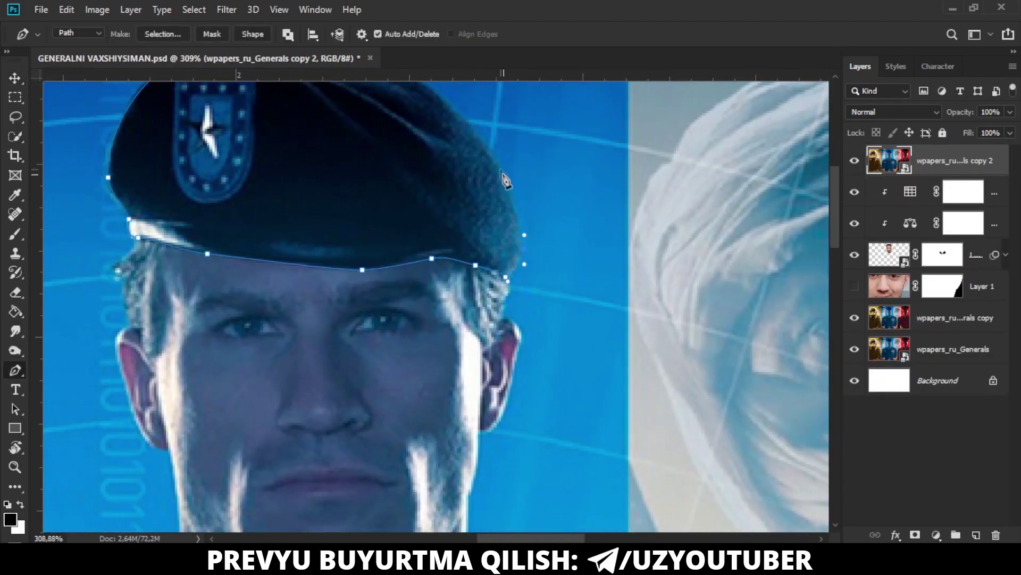
pyautogui.scroll(3, 506, 184)
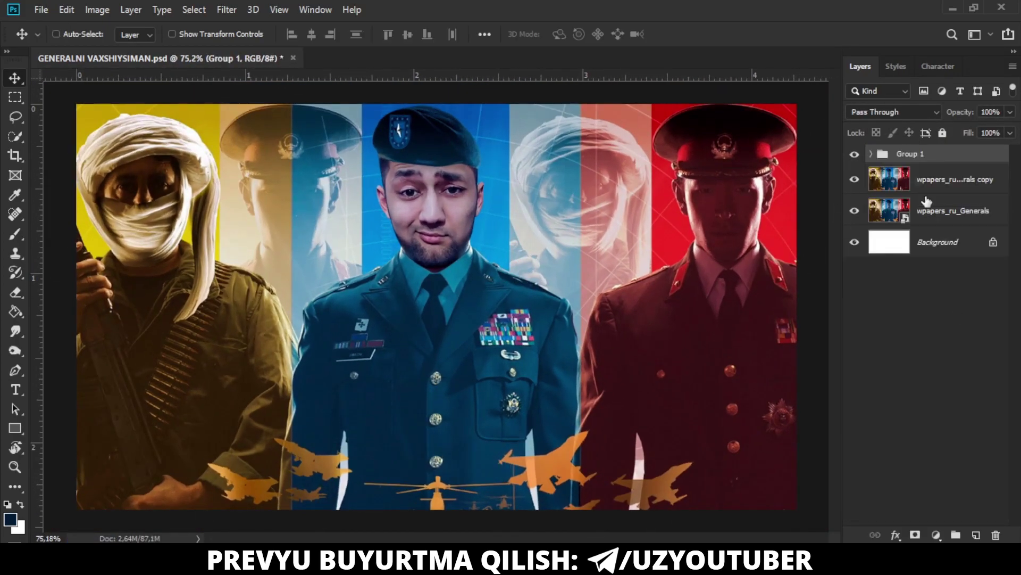
# Name the group UZLIDER, save, and warp GENERALNI into an Arc with +8 bend
pyautogui.press('Return')
pyautogui.hotkey('ctrl', 's')
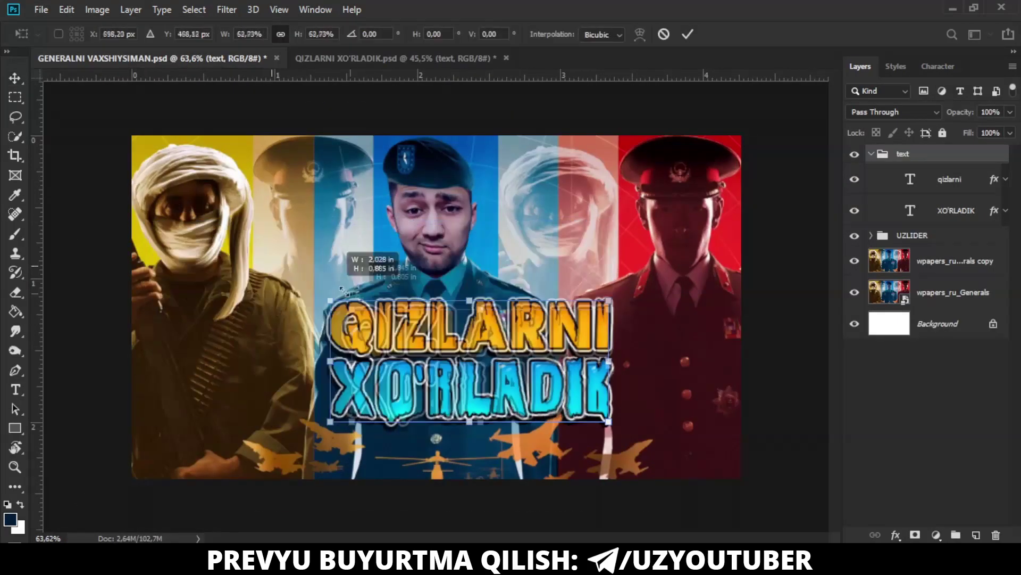
pyautogui.press('t')
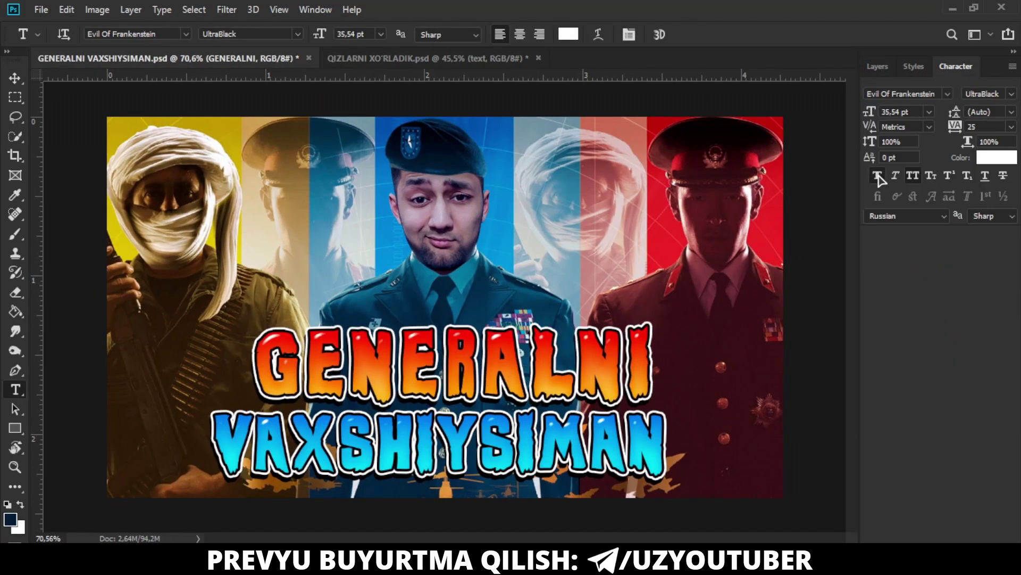
pyautogui.click(599, 34)
pyautogui.click(774, 176)
pyautogui.click(745, 198)
pyautogui.moveTo(797, 251); pyautogui.dragTo(765, 252)
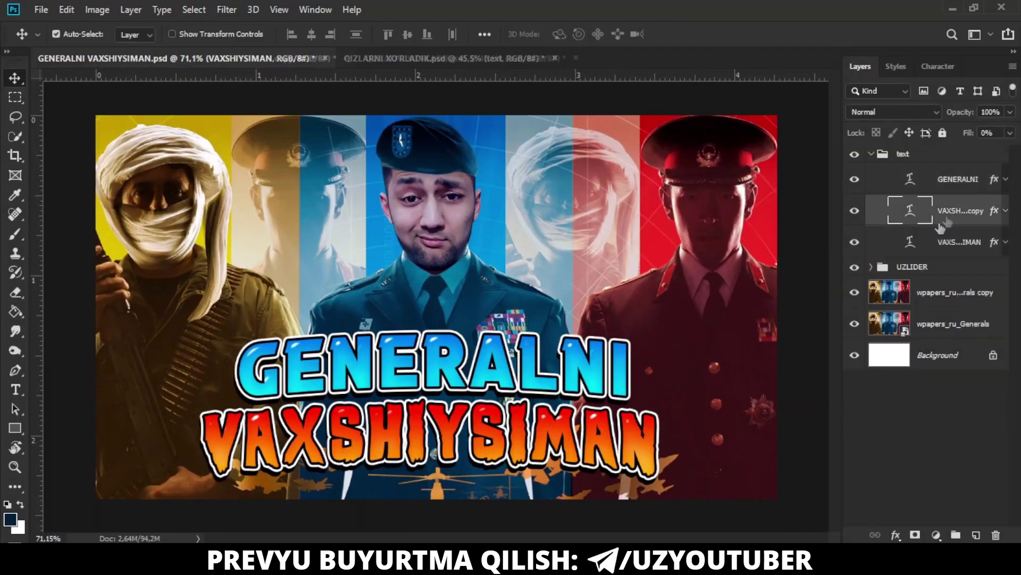
# Rotate the VAXSHIYSIMAN copy 90° and apply the Wind filter twice
pyautogui.hotkey('ctrl', 't')
pyautogui.rightClick(522, 311)
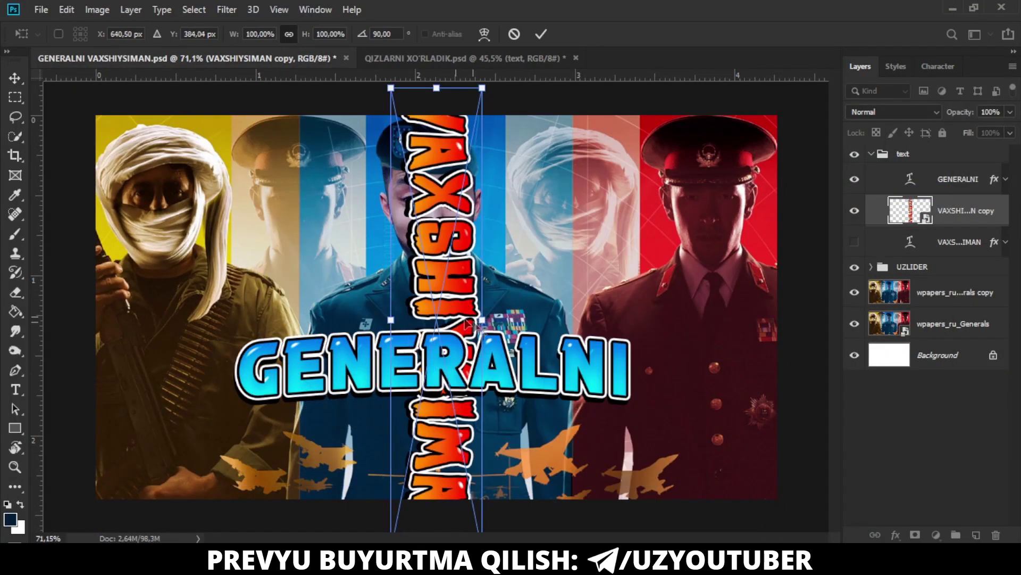
pyautogui.click(227, 9)
pyautogui.moveTo(312, 264)
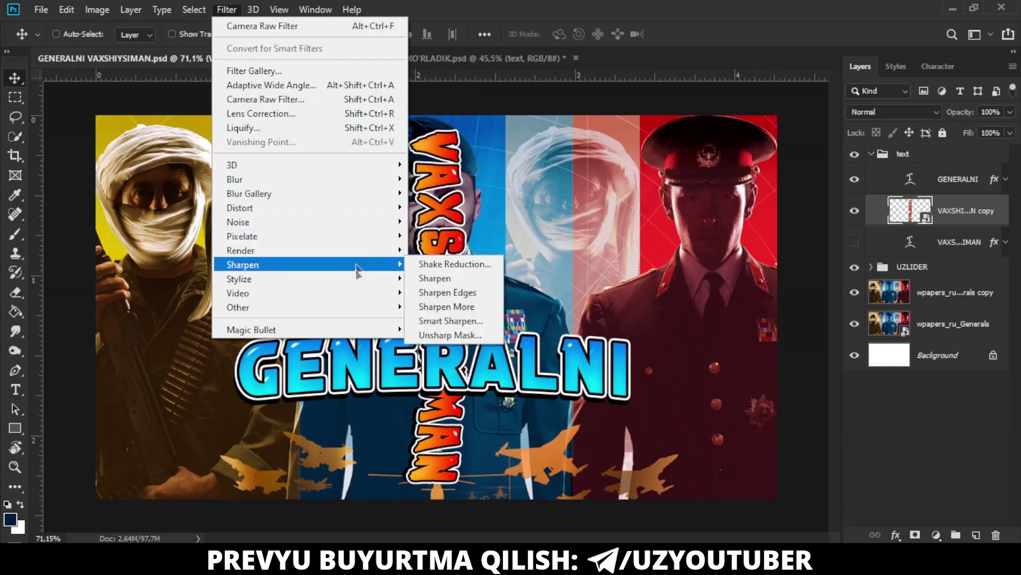
pyautogui.click(430, 394)
pyautogui.click(972, 138)
pyautogui.hotkey('ctrl', 'alt', 'f')
pyautogui.click(972, 138)
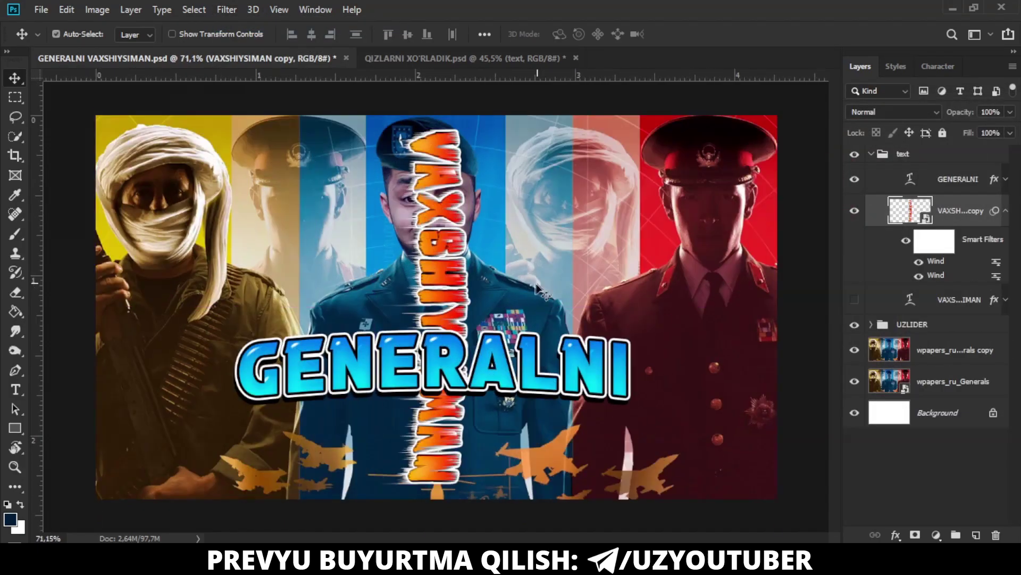
# Place the streaked copy below GENERALNI, convert it to a smart object, and hide the original text
pyautogui.moveTo(489, 303); pyautogui.dragTo(468, 472)
pyautogui.scroll(3, 382, 462)
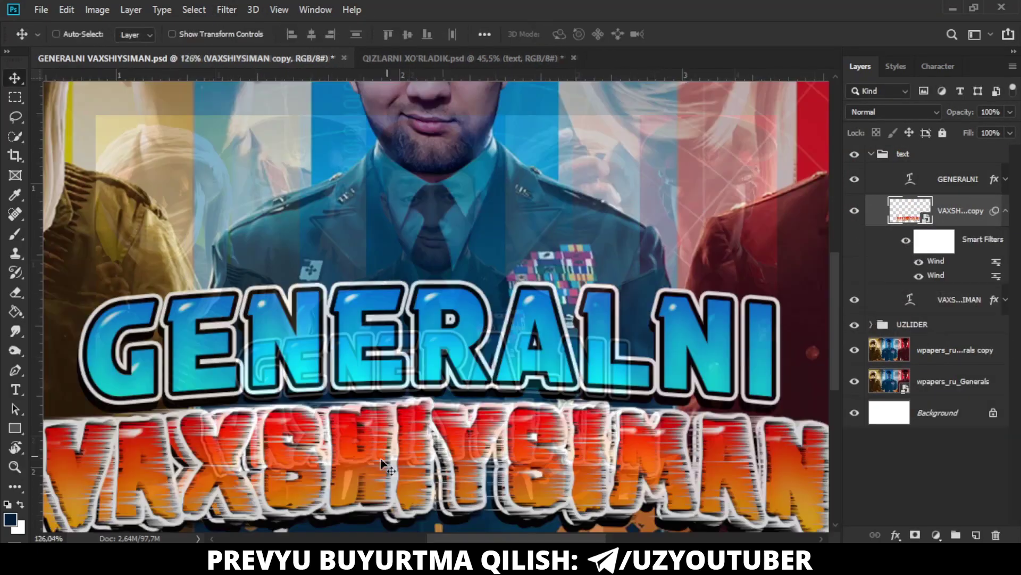
pyautogui.scroll(-3, 382, 463)
pyautogui.rightClick(904, 211)
pyautogui.click(798, 155)
pyautogui.click(854, 242)
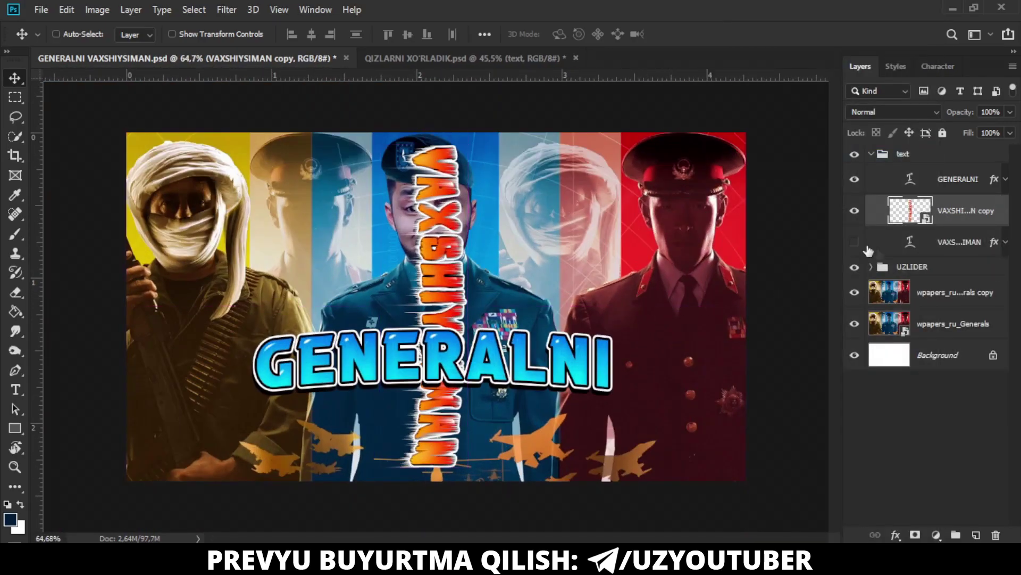
# Whiten the streaks with Hue/Saturation Lightness 100 and set them beneath VAXSHIYSIMAN
pyautogui.hotkey('ctrl', 'u')
pyautogui.write('100')
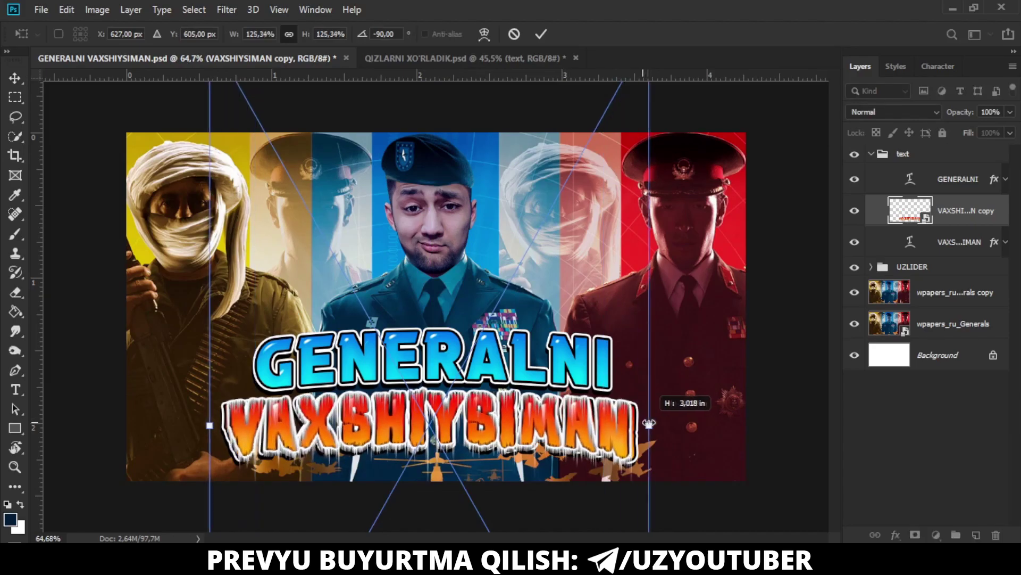
pyautogui.press('Return')
pyautogui.hotkey('ctrl', '[')
pyautogui.scroll(3, 568, 313)
pyautogui.moveTo(568, 309); pyautogui.dragTo(568, 314)
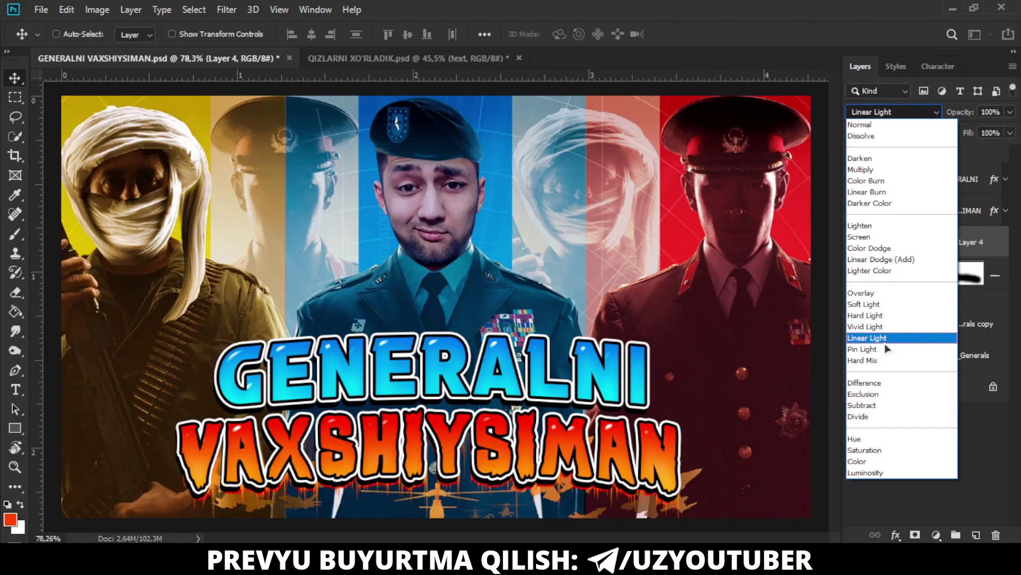
# Set Layer 4 to Linear Light and motion-blur the title copy (-90°, 155 px)
pyautogui.click(885, 339)
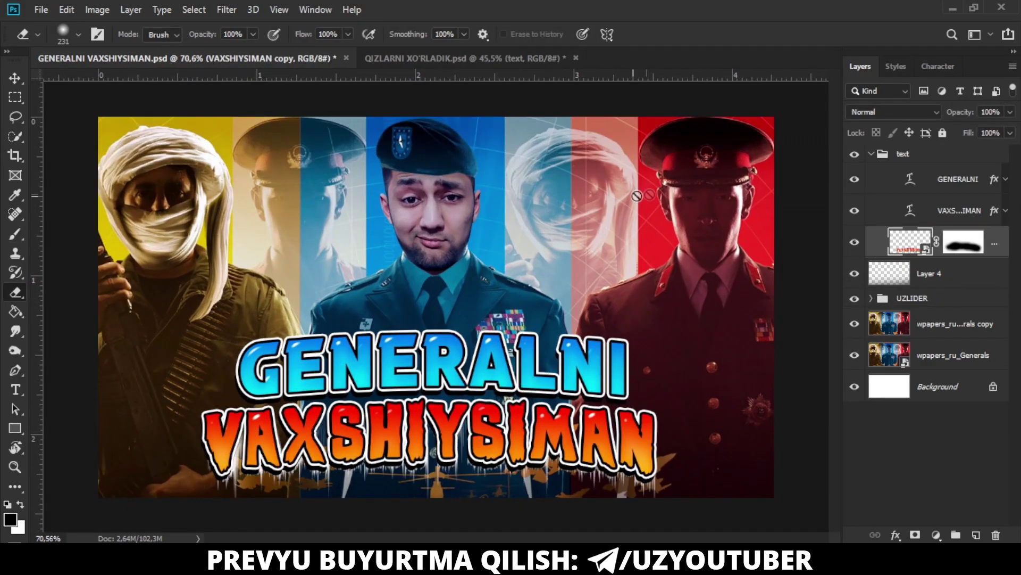
pyautogui.click(227, 9)
pyautogui.click(445, 260)
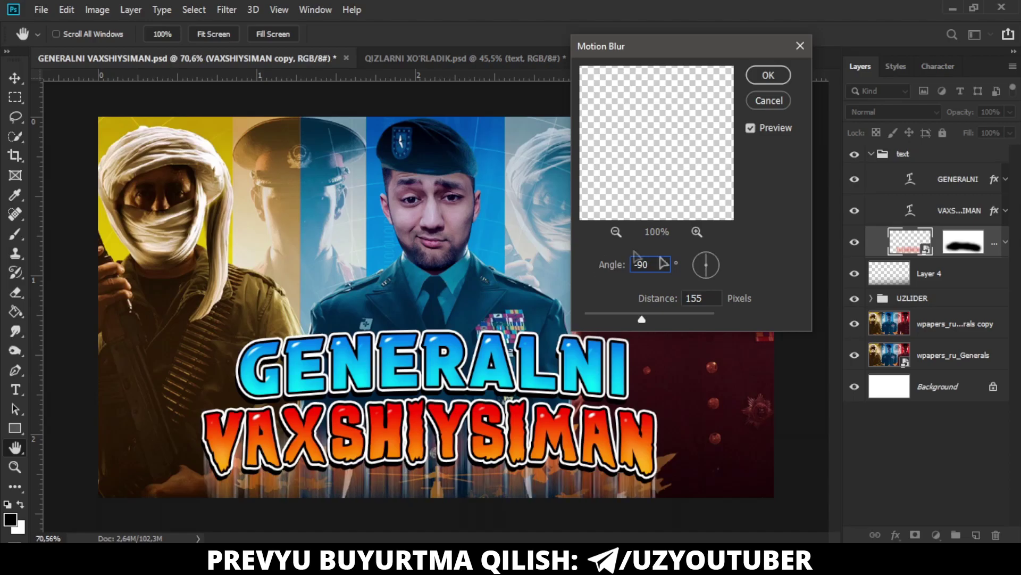
pyautogui.press('Return')
# Paint a soft black brush stroke across the canvas on a new layer
pyautogui.click(1006, 242)
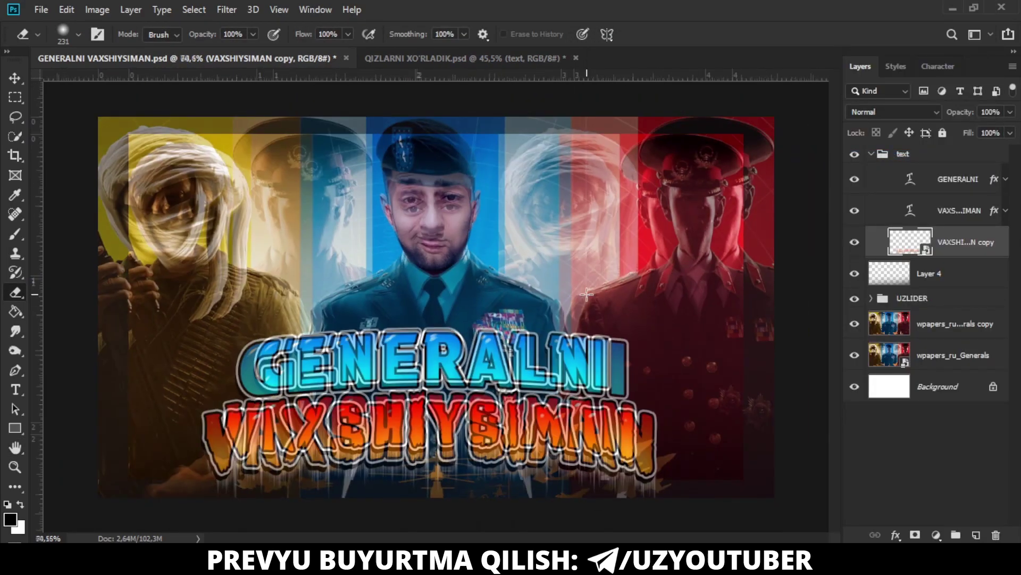
pyautogui.hotkey('ctrl', 'shift', 'alt', 'n')
pyautogui.press('b')
pyautogui.rightClick(434, 218)
pyautogui.scroll(-1, 565, 392)
pyautogui.scroll(-5, 565, 393)
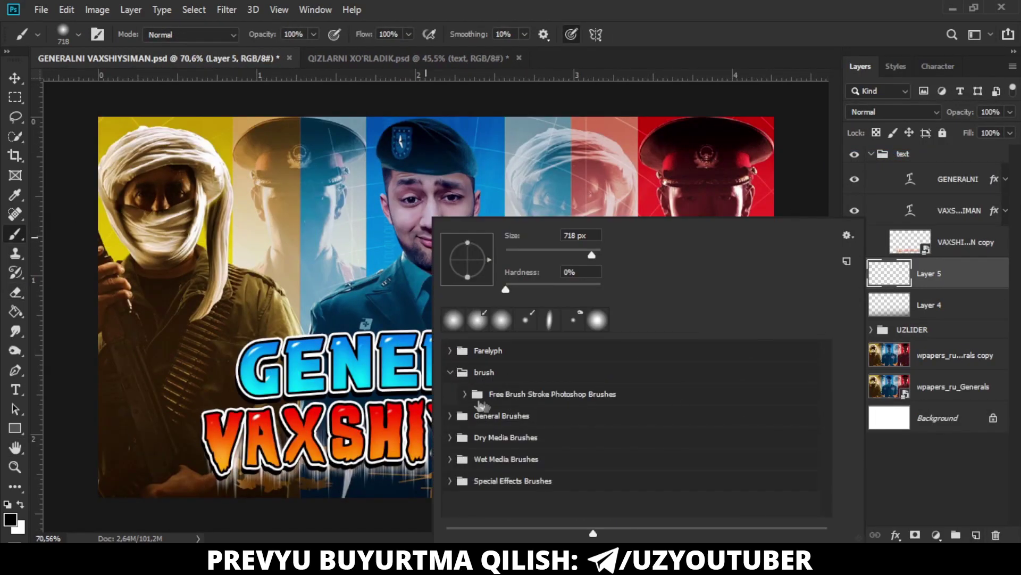
pyautogui.press('Escape')
pyautogui.moveTo(239, 298); pyautogui.dragTo(596, 282)
# Move and resize the black stroke behind the title, then search Yandex for black texture backgrounds
pyautogui.press('v')
pyautogui.moveTo(377, 309); pyautogui.dragTo(428, 465)
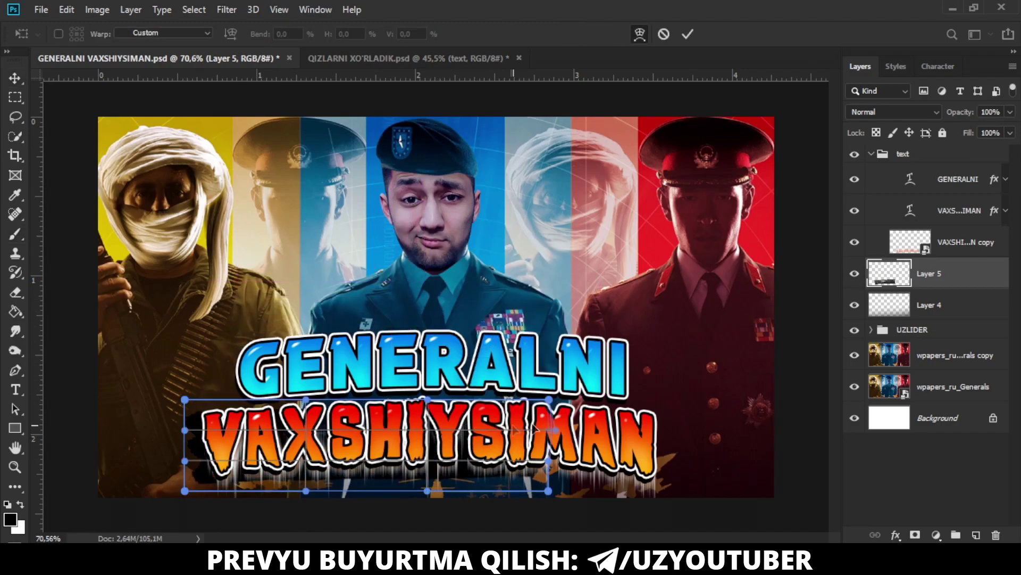
pyautogui.press('Return')
pyautogui.hotkey('ctrl', 't')
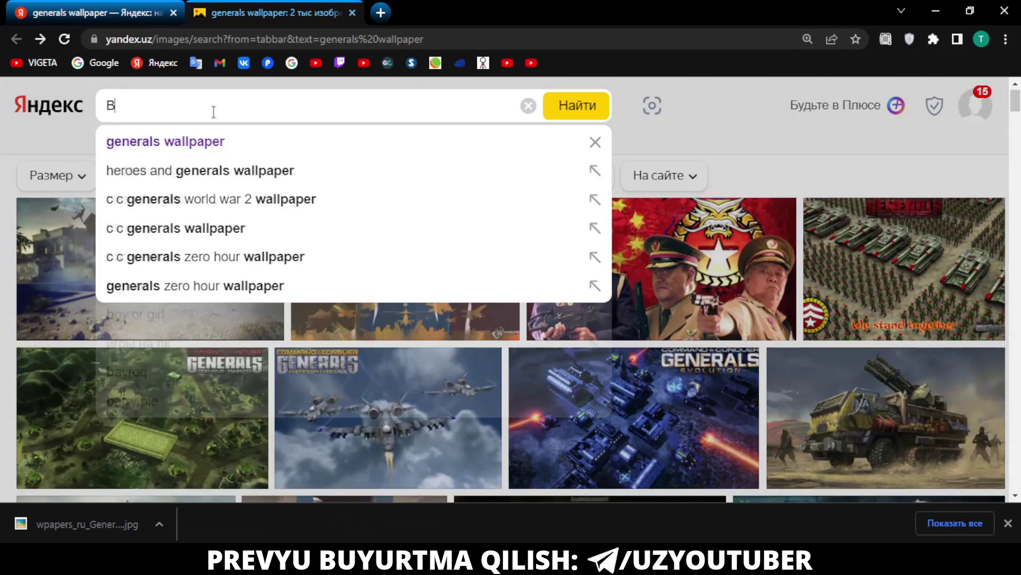
pyautogui.write('LACK TEXT')
pyautogui.click(213, 141)
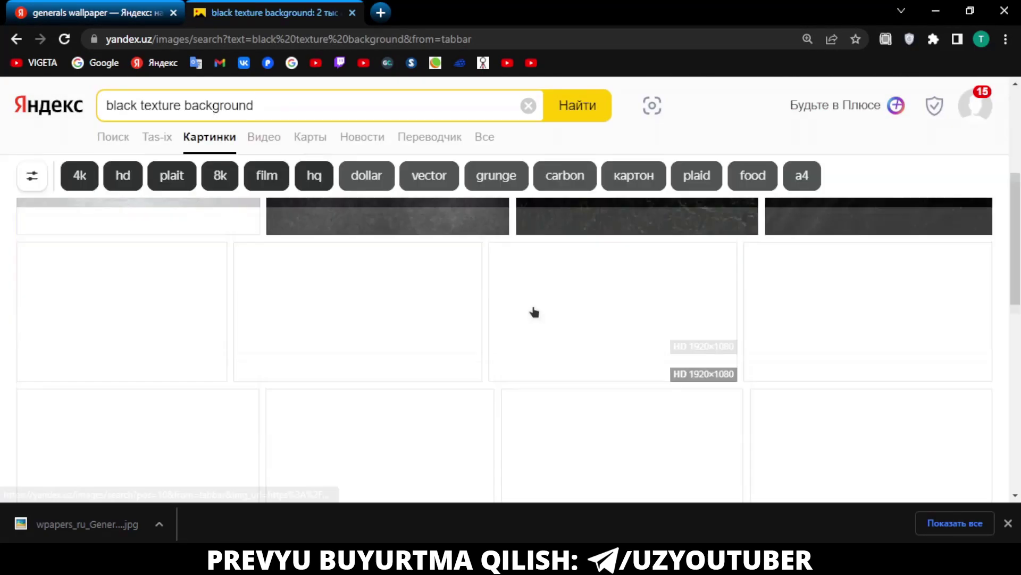
# Scroll through the black texture background image results
pyautogui.scroll(-5, 532, 319)
pyautogui.scroll(-5, 357, 349)
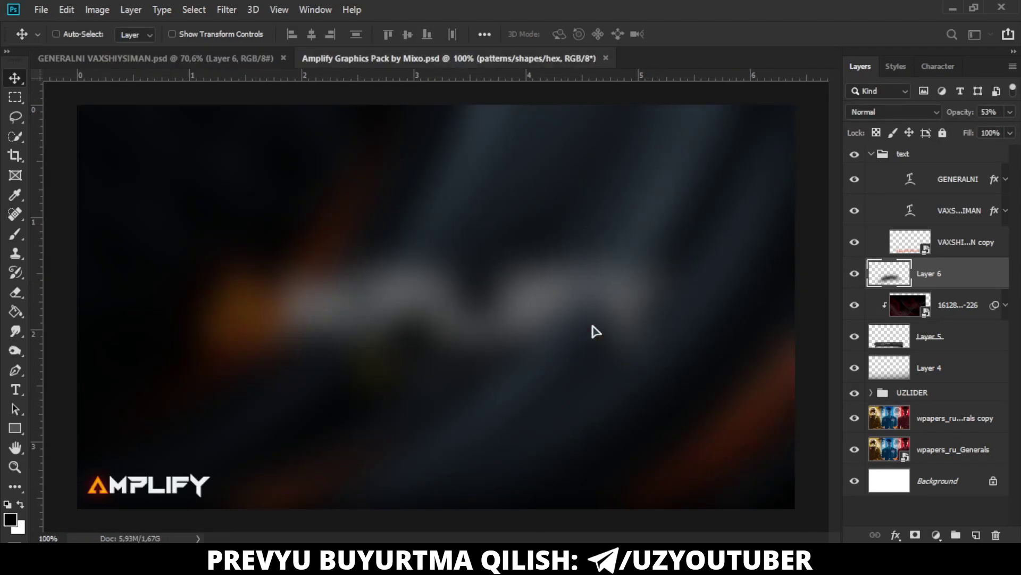
# Bring the orange feather streak from the Amplify Abstract/Clean Stocks group into the thumbnail's lower-left corner
pyautogui.click(871, 191)
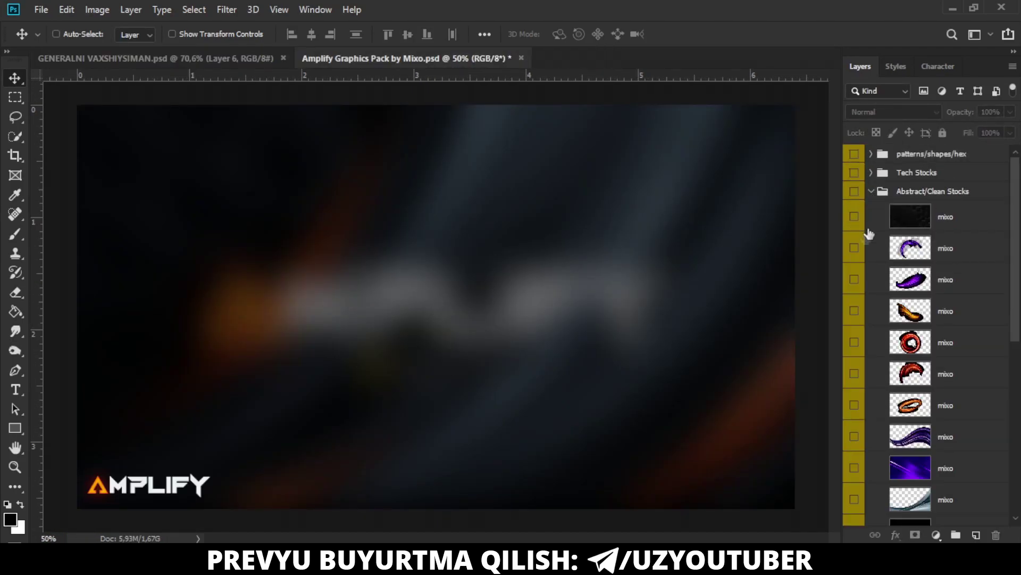
pyautogui.click(855, 279)
pyautogui.scroll(-3, 931, 320)
pyautogui.click(854, 191)
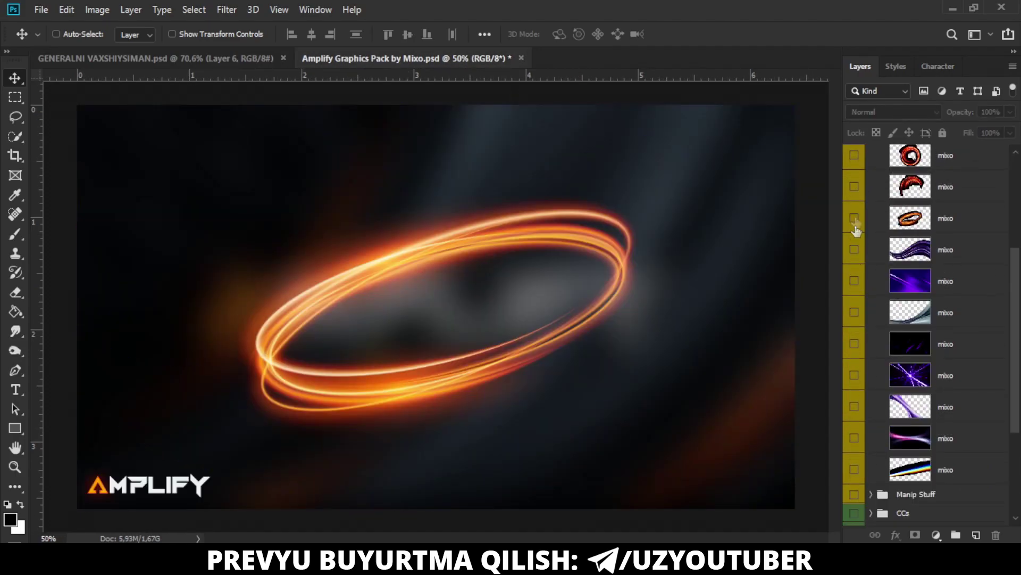
pyautogui.moveTo(910, 217)
pyautogui.mouseDown()
pyautogui.moveTo(365, 83)
pyautogui.moveTo(494, 348)
pyautogui.mouseUp()
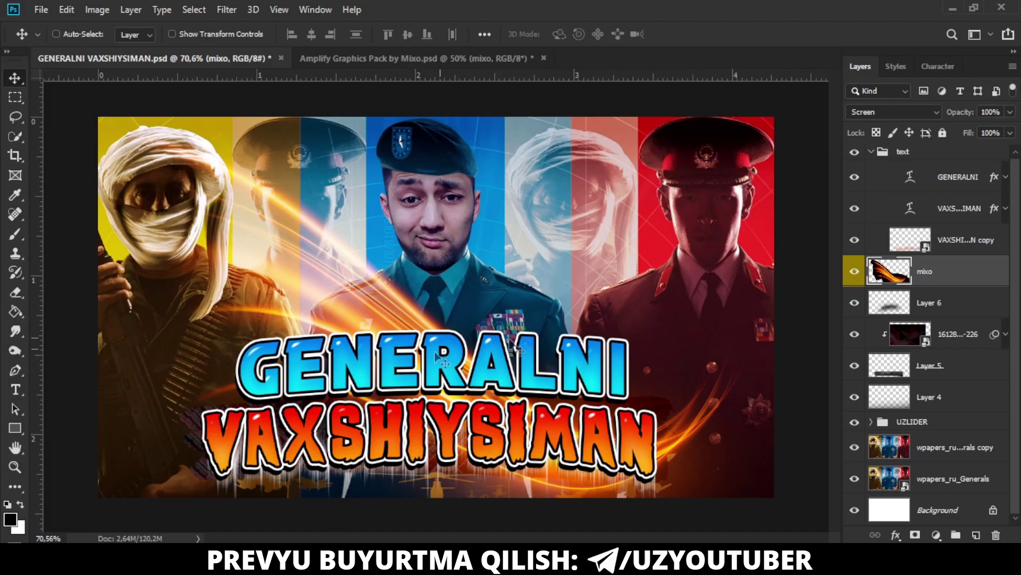
pyautogui.moveTo(516, 349); pyautogui.dragTo(372, 442)
# Resize the light streak and place a flipped copy on the right side
pyautogui.hotkey('ctrl', 't')
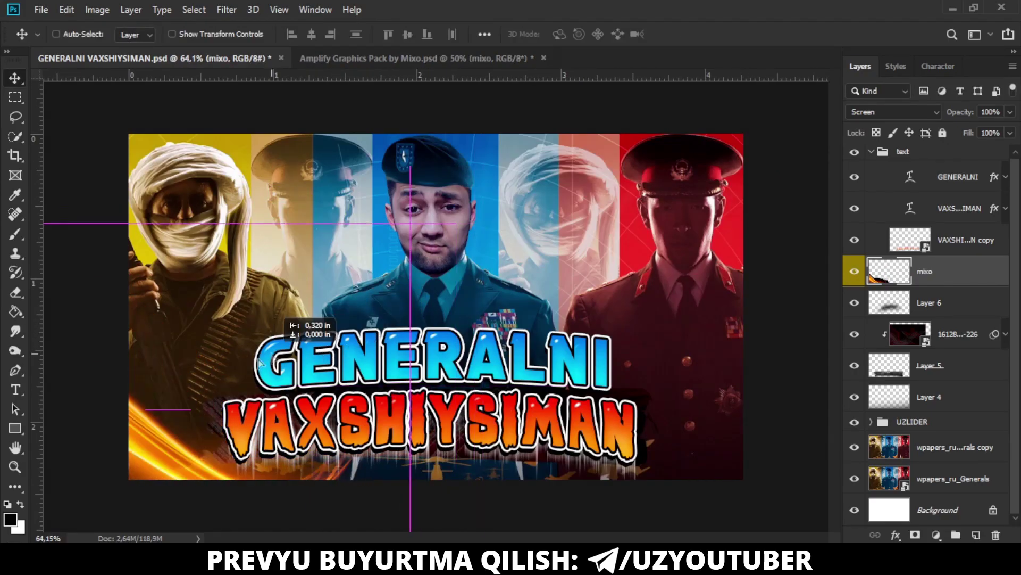
pyautogui.scroll(1, 362, 335)
pyautogui.scroll(1, 362, 335)
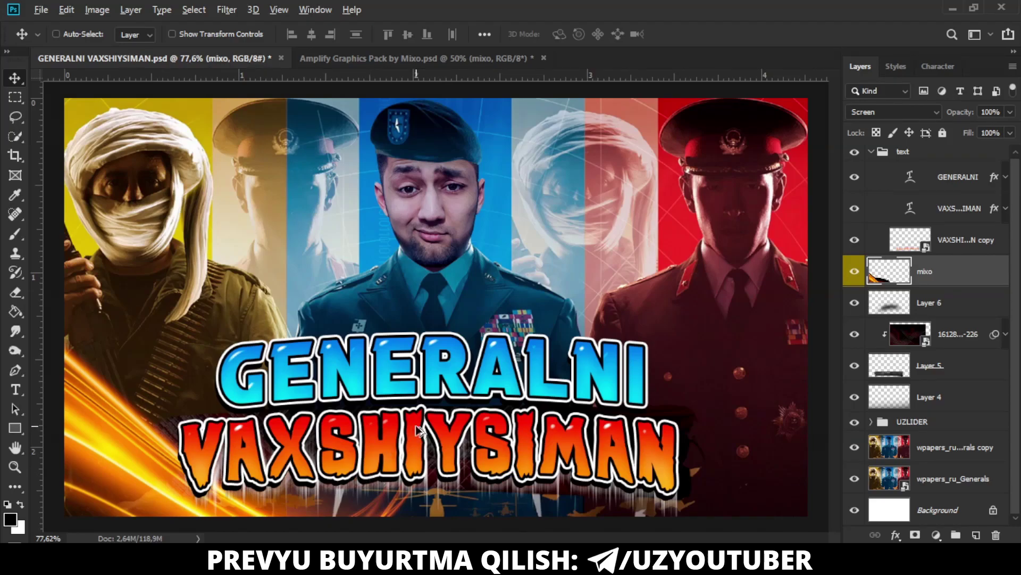
pyautogui.scroll(-1, 418, 430)
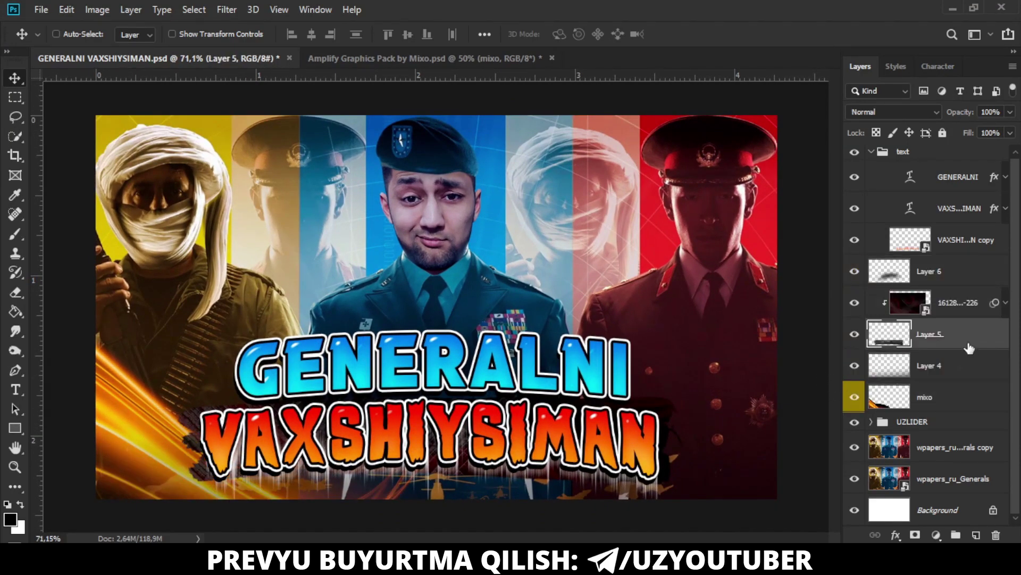
pyautogui.click(872, 152)
pyautogui.moveTo(672, 324); pyautogui.dragTo(706, 401)
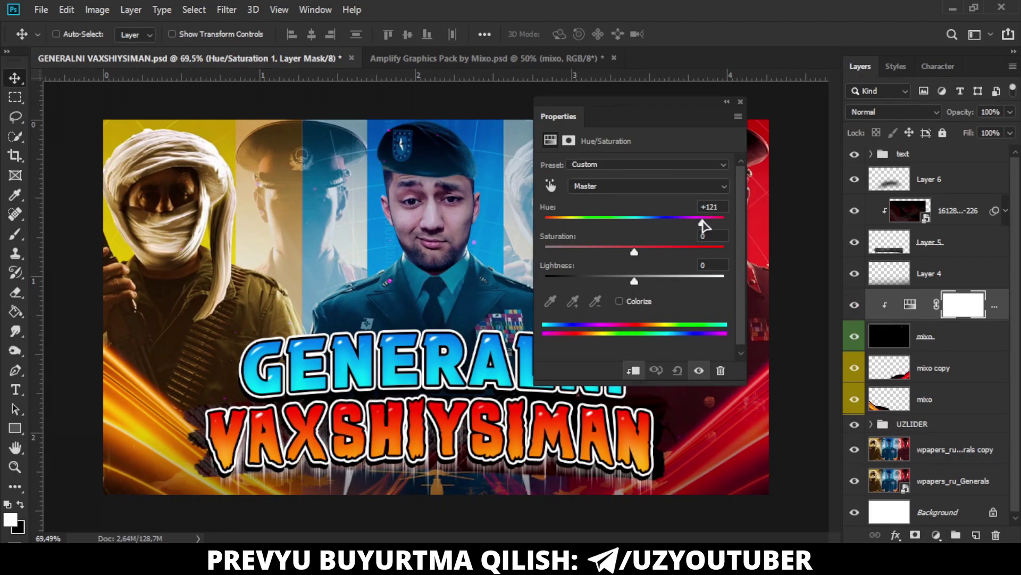
# Shift the flares' hue and close the Properties panel
pyautogui.moveTo(568, 121); pyautogui.dragTo(385, 142)
pyautogui.moveTo(417, 243); pyautogui.dragTo(391, 243)
pyautogui.rightClick(367, 135)
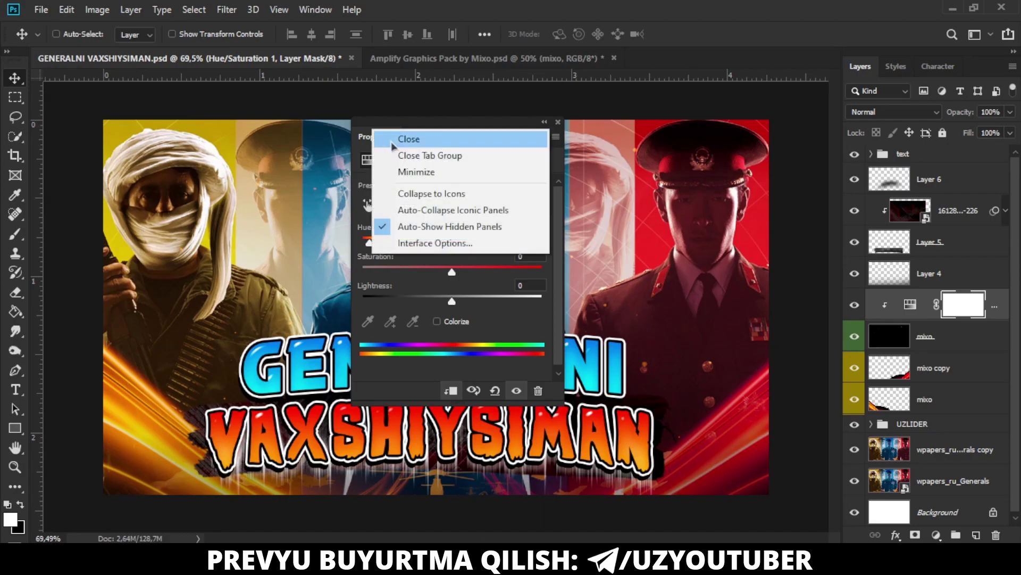
pyautogui.click(378, 140)
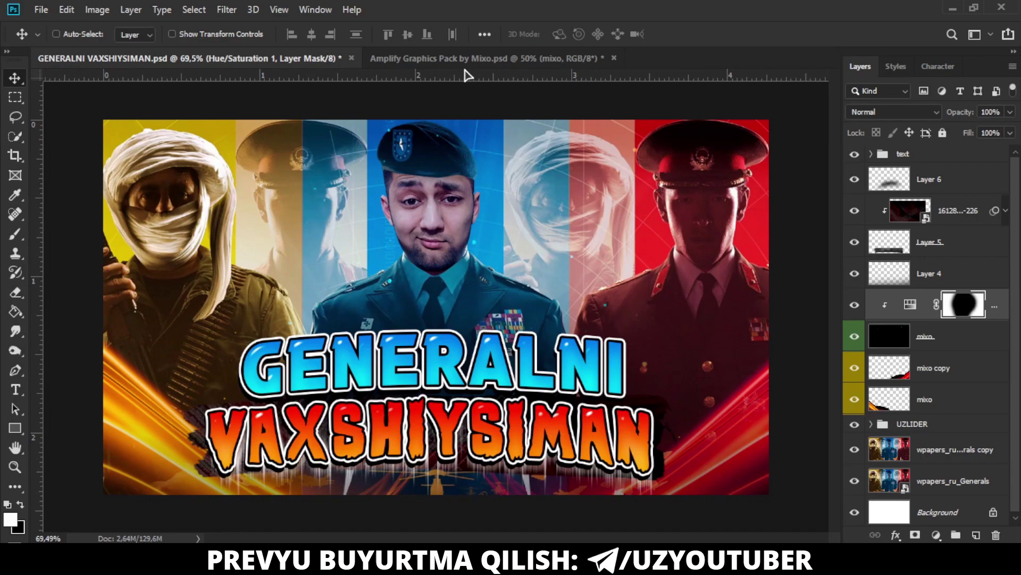
# Switch to the Amplify Graphics Pack and open Group 1's mask options
pyautogui.click(465, 67)
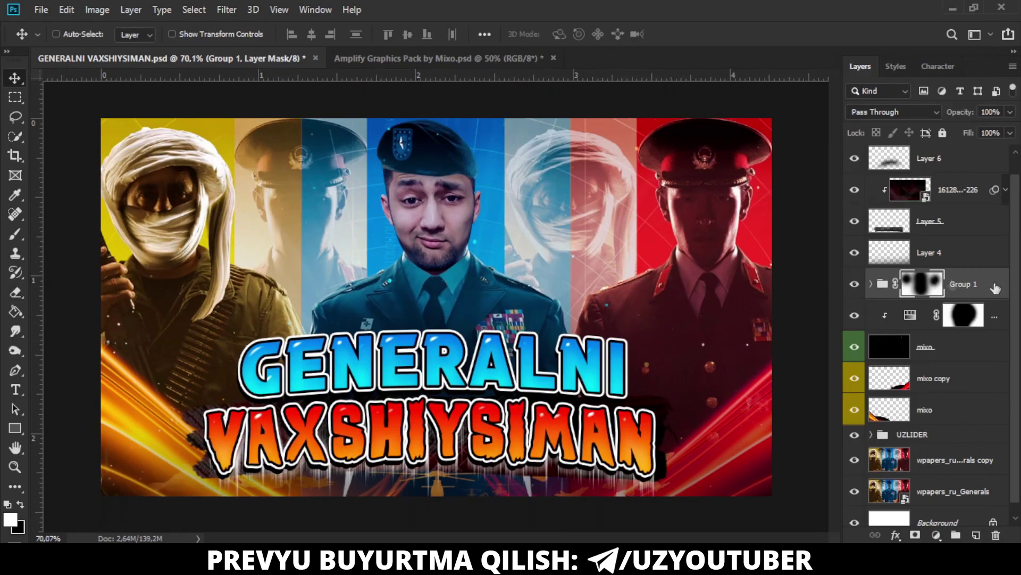
pyautogui.rightClick(922, 281)
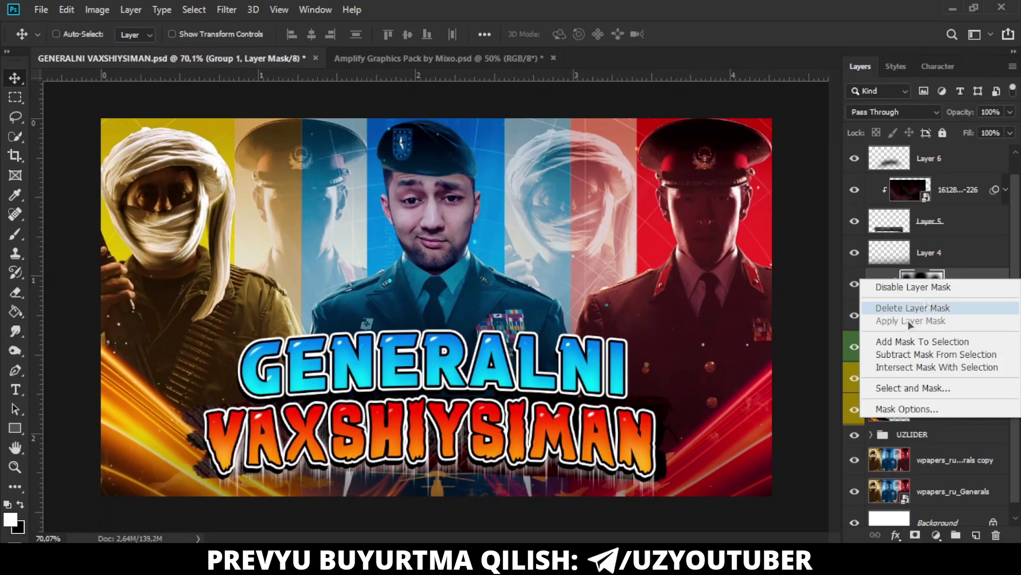
pyautogui.scroll(1, 923, 181)
# Group the flare layers into Group 2 and the shadow and texture layers into Group 4
pyautogui.hotkey('ctrl', 'g')
pyautogui.click(957, 368)
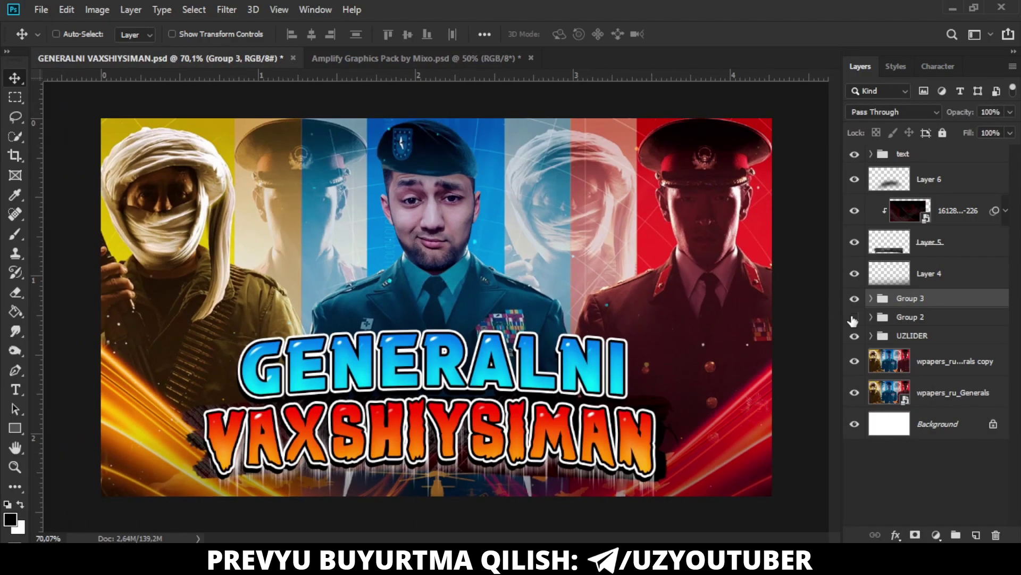
pyautogui.click(929, 179)
pyautogui.keyDown('shift'); pyautogui.click(929, 273); pyautogui.keyUp('shift')
pyautogui.hotkey('ctrl', 'g')
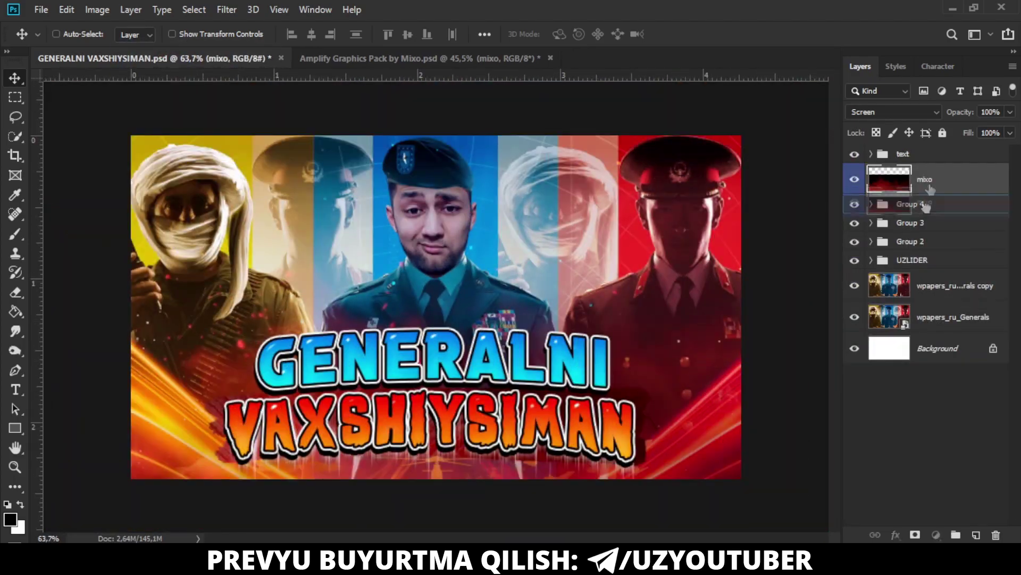
# Move the mixo layer below Group 2, lower its hue, and bring a smoke graphic into the thumbnail
pyautogui.moveTo(894, 179); pyautogui.dragTo(905, 251)
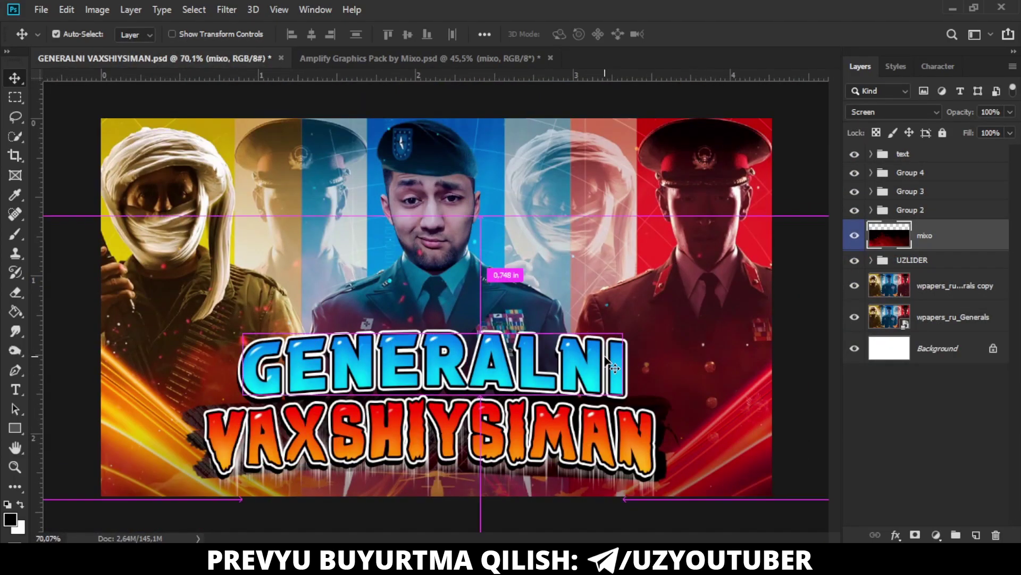
pyautogui.moveTo(848, 221); pyautogui.dragTo(822, 219)
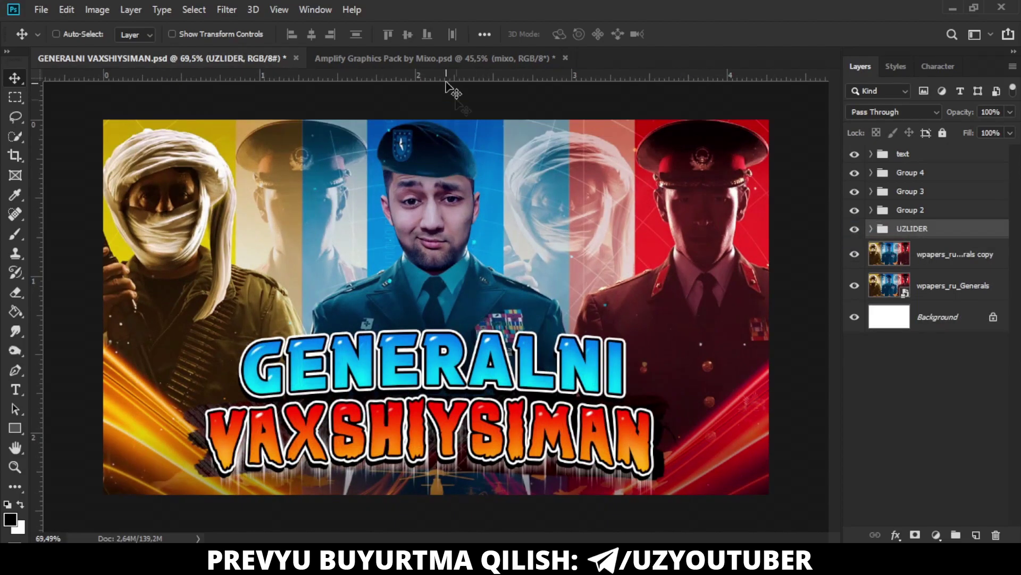
pyautogui.click(446, 58)
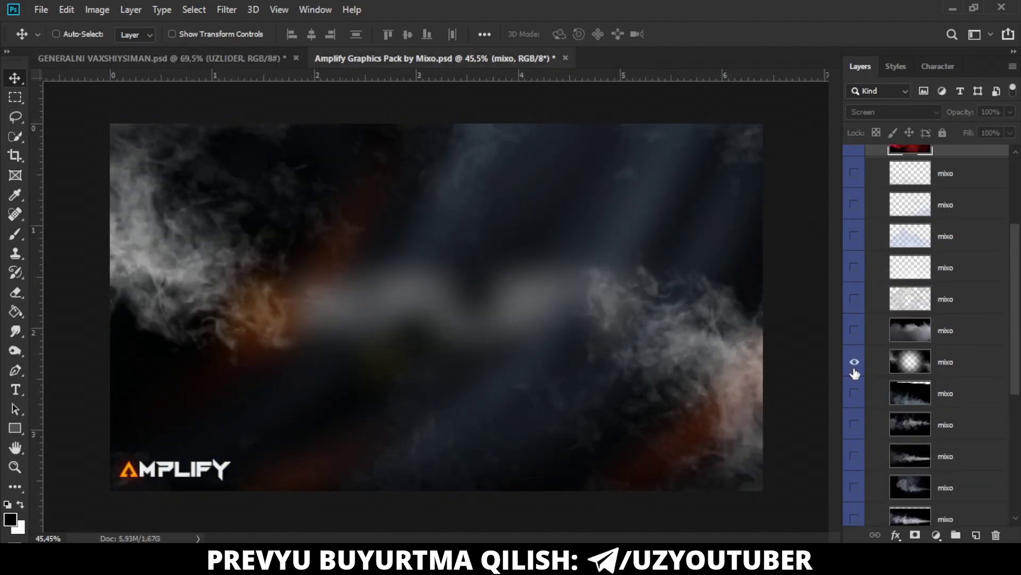
pyautogui.scroll(-1, 855, 371)
pyautogui.click(855, 463)
pyautogui.moveTo(910, 464)
pyautogui.mouseDown()
pyautogui.moveTo(483, 348)
pyautogui.moveTo(379, 393)
pyautogui.mouseUp()
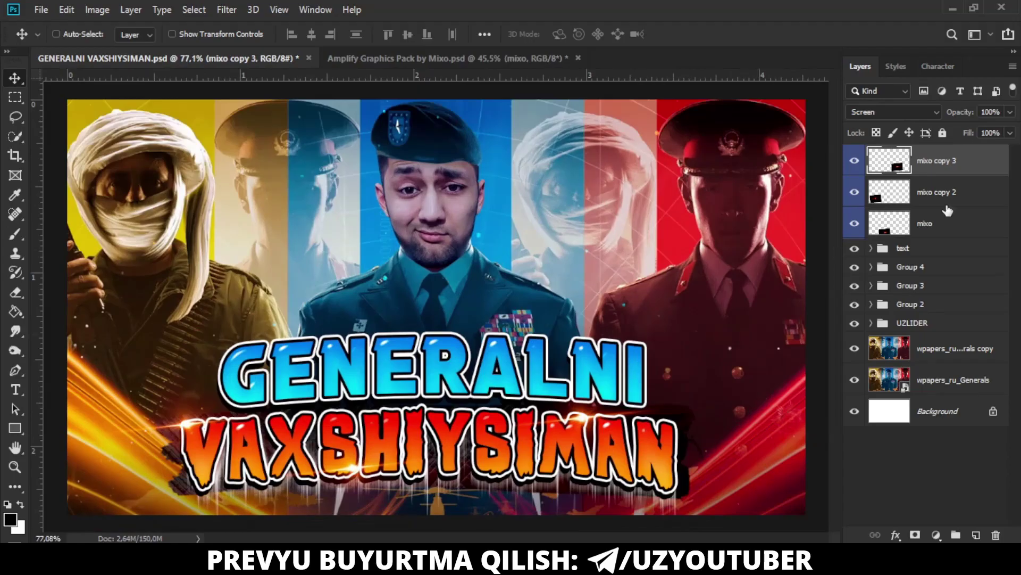
# Position the mixo sparkle flares over the lower title letters and commit the placement
pyautogui.click(947, 213)
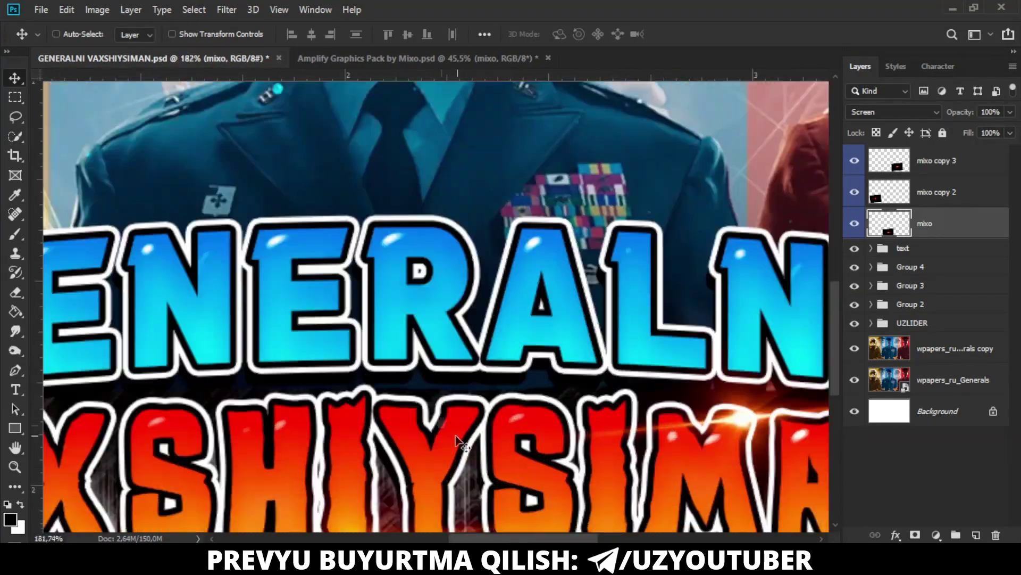
pyautogui.moveTo(458, 442); pyautogui.dragTo(414, 388)
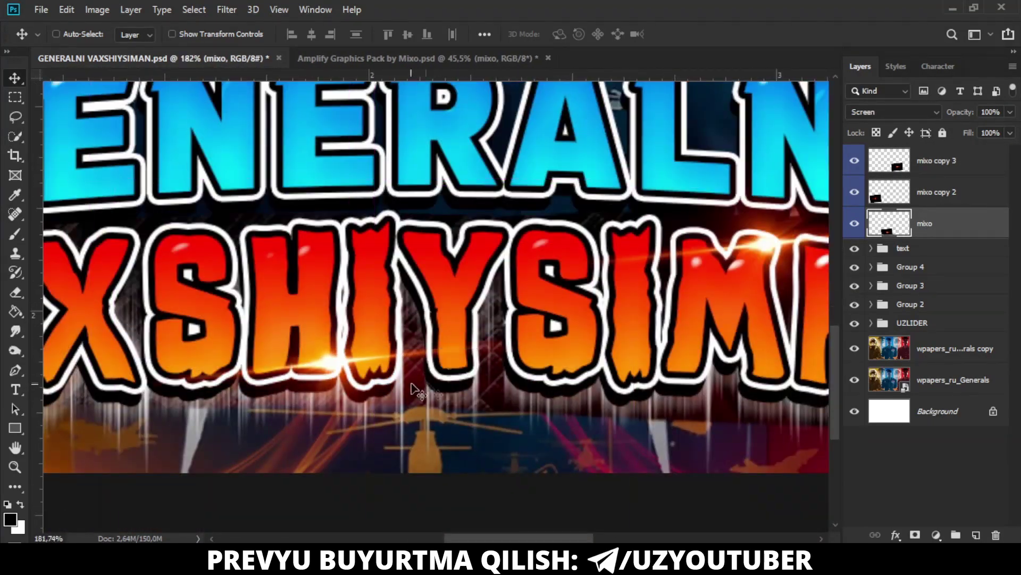
pyautogui.press('Return')
pyautogui.hotkey('ctrl', '0')
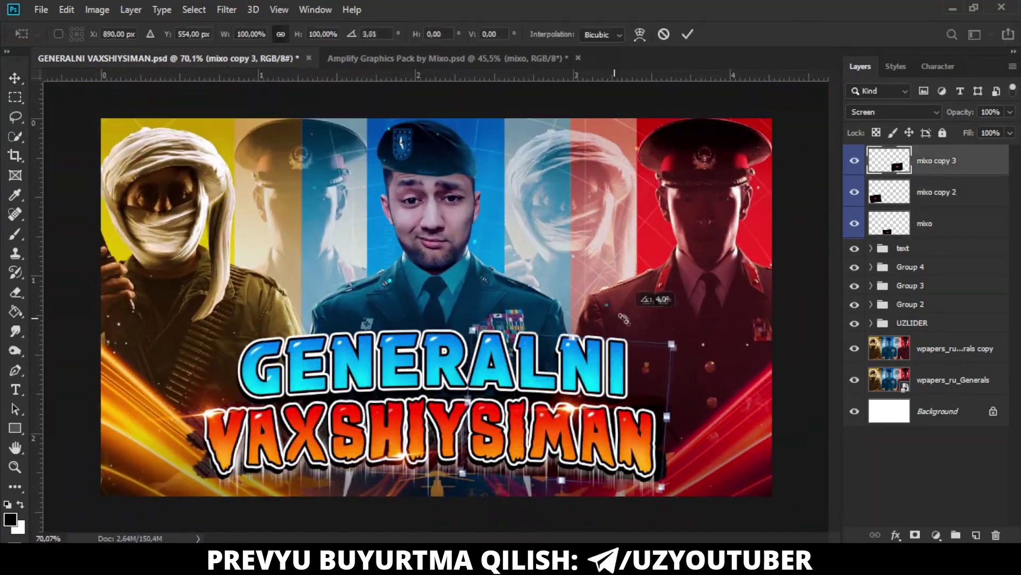
pyautogui.press('Return')
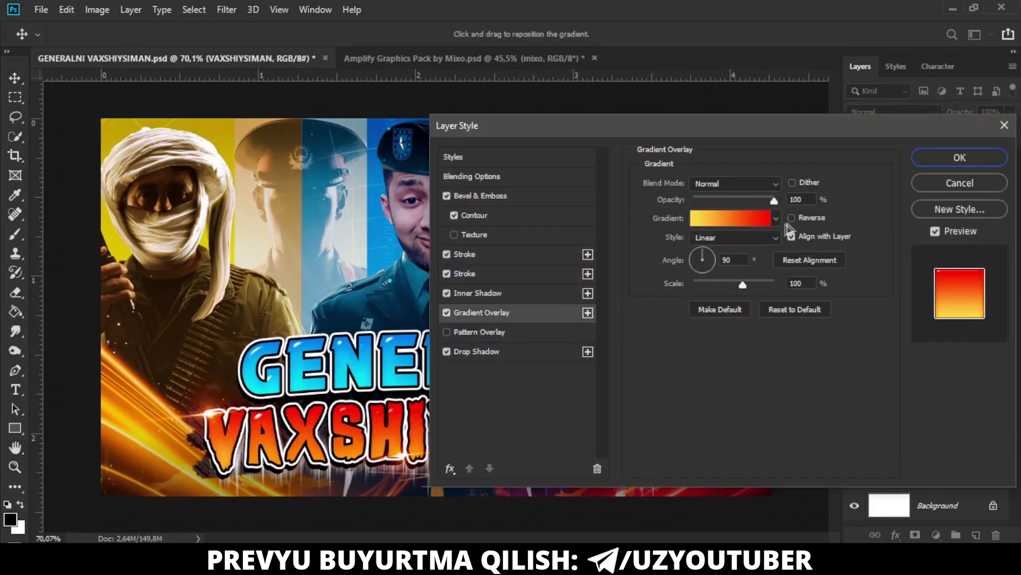
# Set the title gradient's right-end colour stop to orange
pyautogui.click(745, 218)
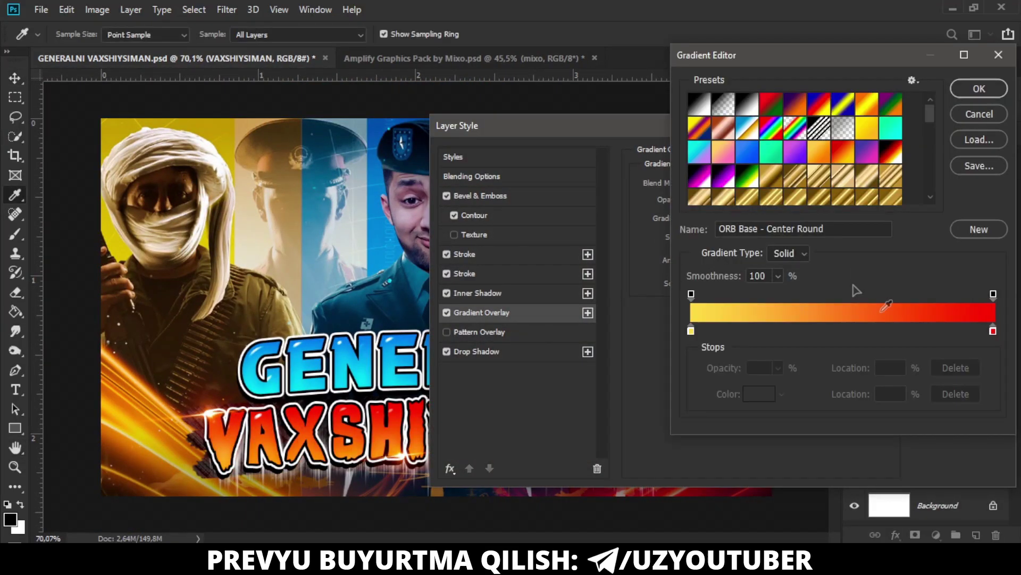
pyautogui.doubleClick(993, 330)
pyautogui.click(837, 296)
pyautogui.press('Return')
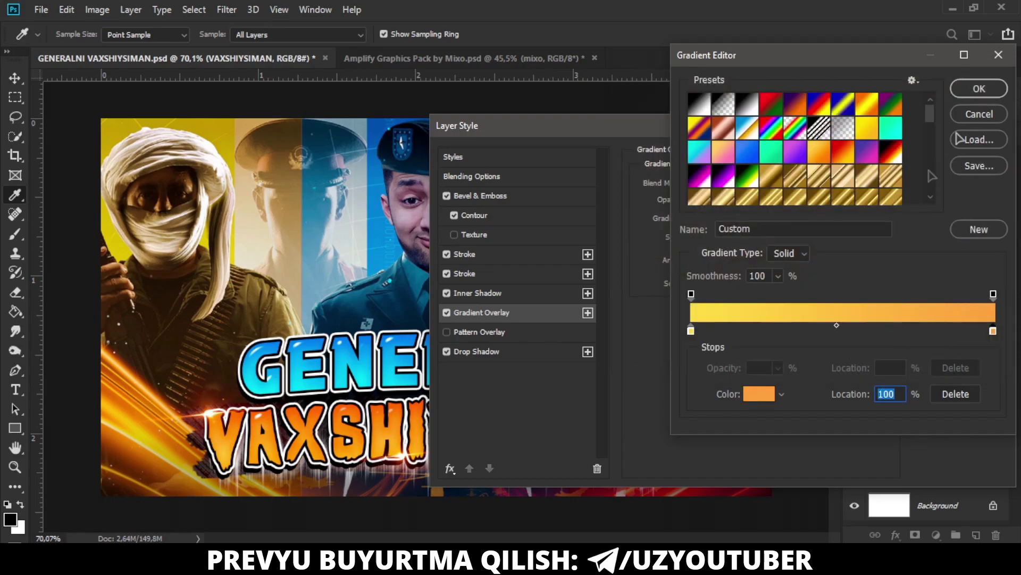
# Revert a trial preset to keep the yellow–orange gradient, apply the style, and save
pyautogui.scroll(5, 932, 192)
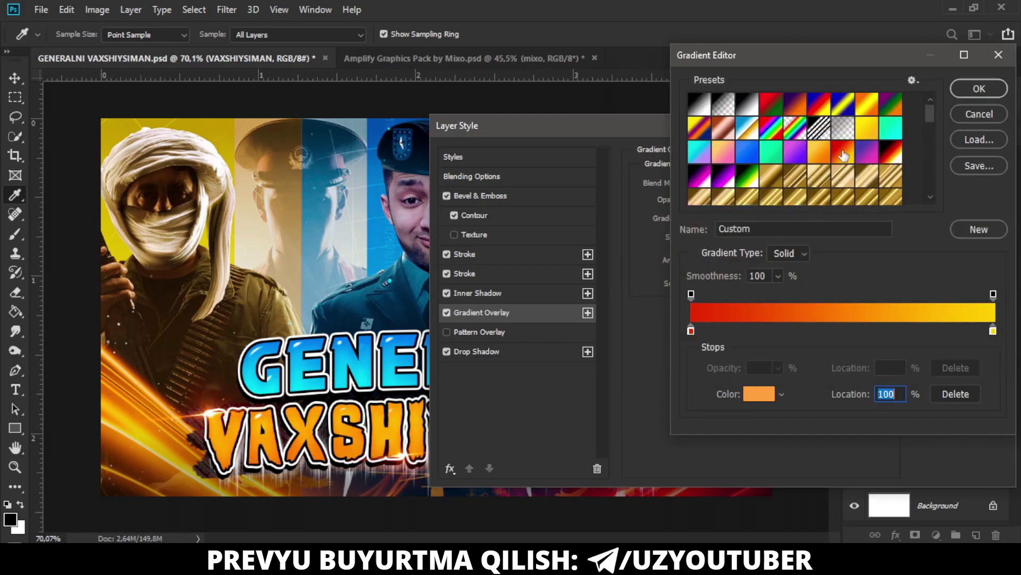
pyautogui.click(849, 158)
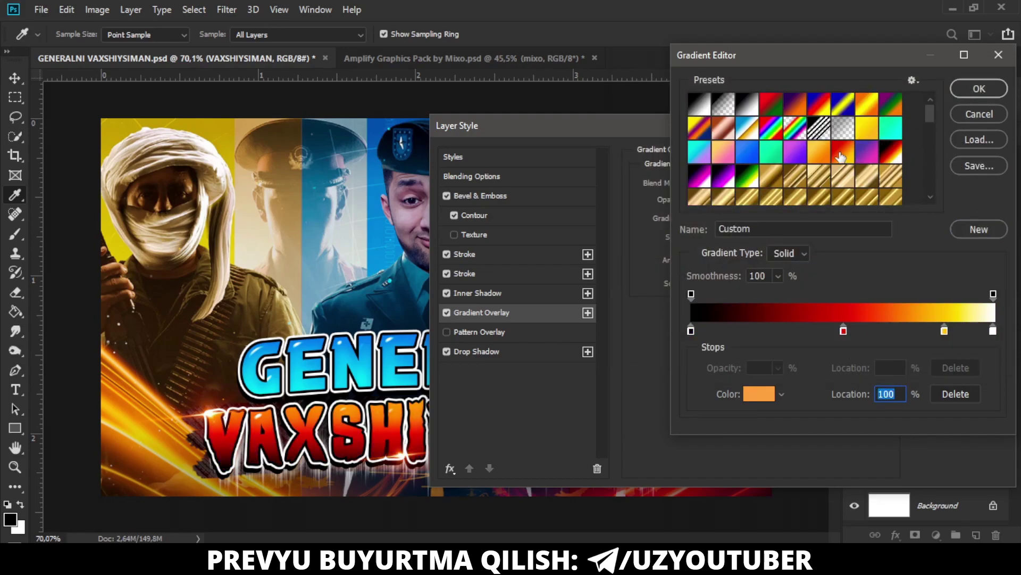
pyautogui.hotkey('ctrl', 'z')
pyautogui.click(979, 88)
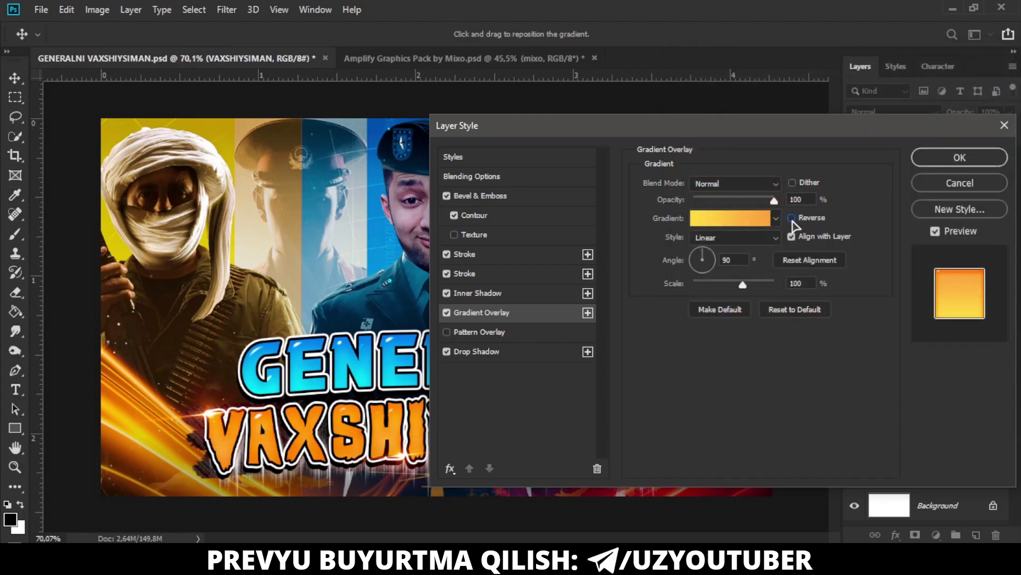
pyautogui.click(959, 157)
pyautogui.hotkey('ctrl', 's')
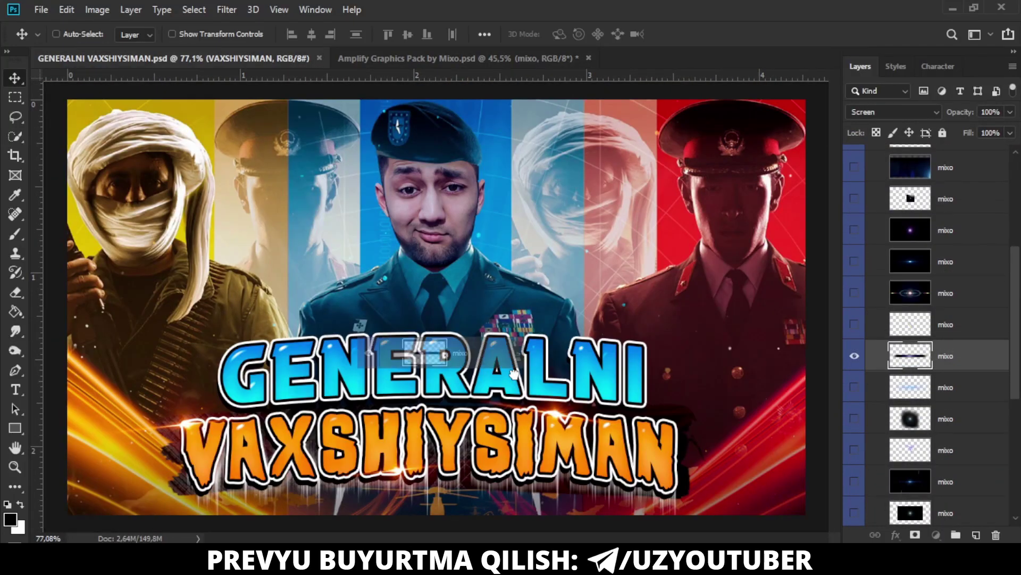
# Add the flare streak to the thumbnail, warp it, adjust its hue/saturation, and resize it across the title
pyautogui.moveTo(856, 357); pyautogui.dragTo(493, 387)
pyautogui.hotkey('ctrl', 't')
pyautogui.rightClick(492, 388)
pyautogui.click(513, 420)
pyautogui.hotkey('ctrl', 'u')
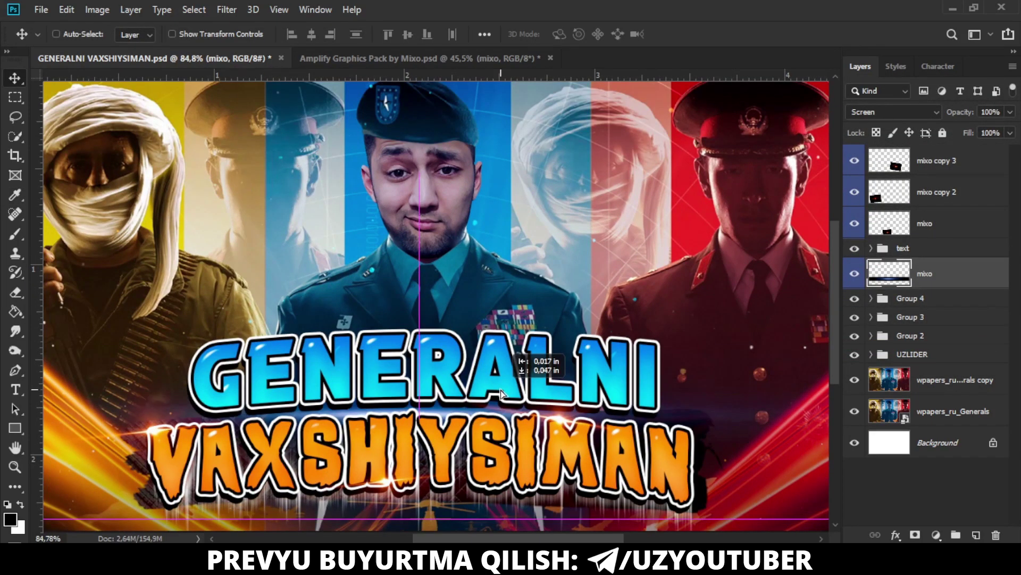
pyautogui.scroll(3, 519, 394)
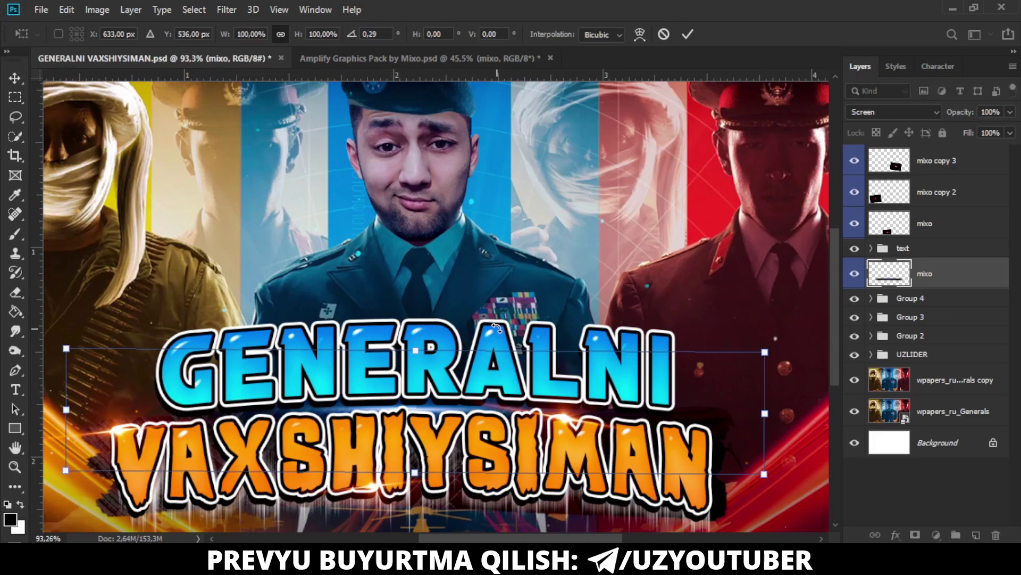
pyautogui.hotkey('ctrl', 't')
pyautogui.scroll(-3, 500, 333)
pyautogui.scroll(1, 617, 351)
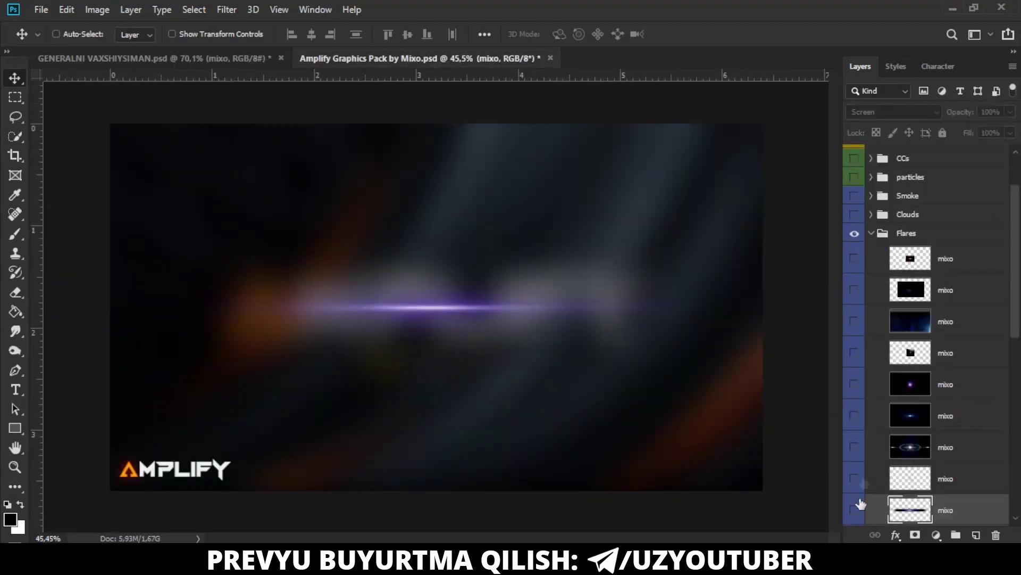
# Collapse the pack's Flares group, expand the Lightning group, and switch document tabs
pyautogui.click(872, 233)
pyautogui.click(871, 355)
pyautogui.scroll(-3, 925, 319)
pyautogui.click(554, 57)
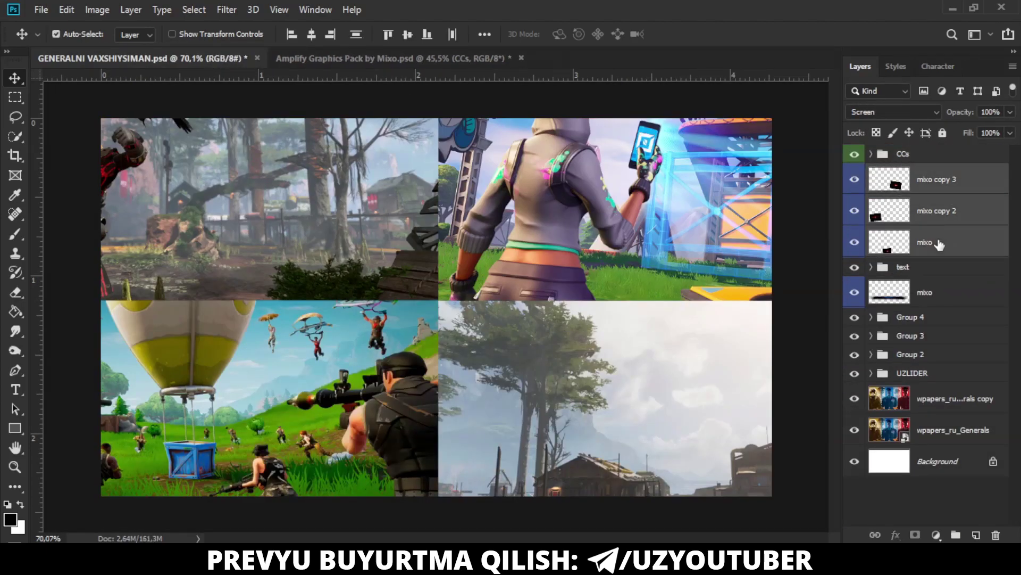
# Group the three flare layers and show only the CC2 grade from the CCs group
pyautogui.hotkey('ctrl', 'g')
pyautogui.click(872, 154)
pyautogui.moveTo(855, 172); pyautogui.dragTo(854, 310)
pyautogui.click(856, 191)
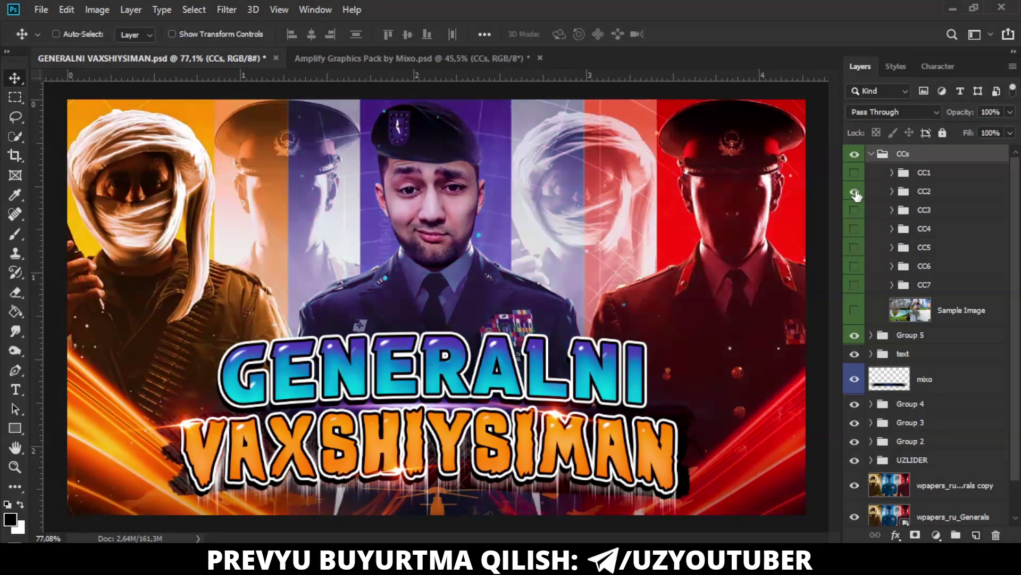
pyautogui.click(855, 193)
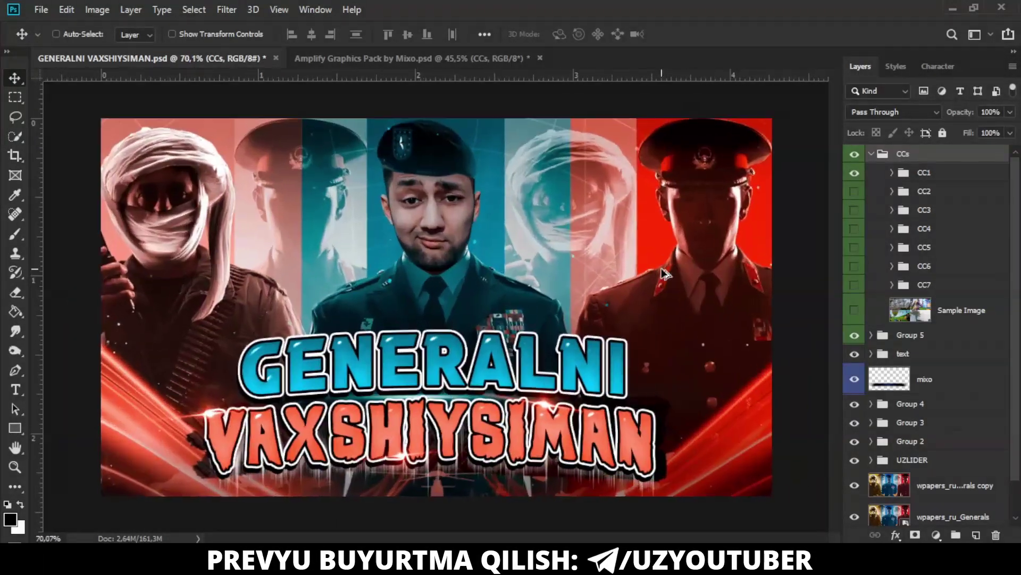
pyautogui.click(854, 191)
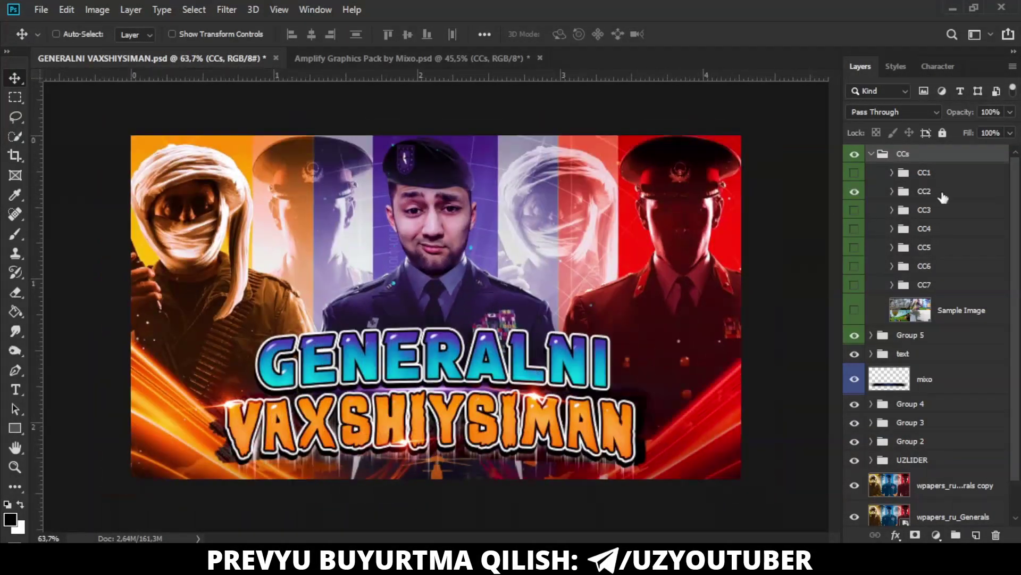
# Mask the CC2 grade off the central general and close the graphics pack document
pyautogui.click(943, 198)
pyautogui.press('e')
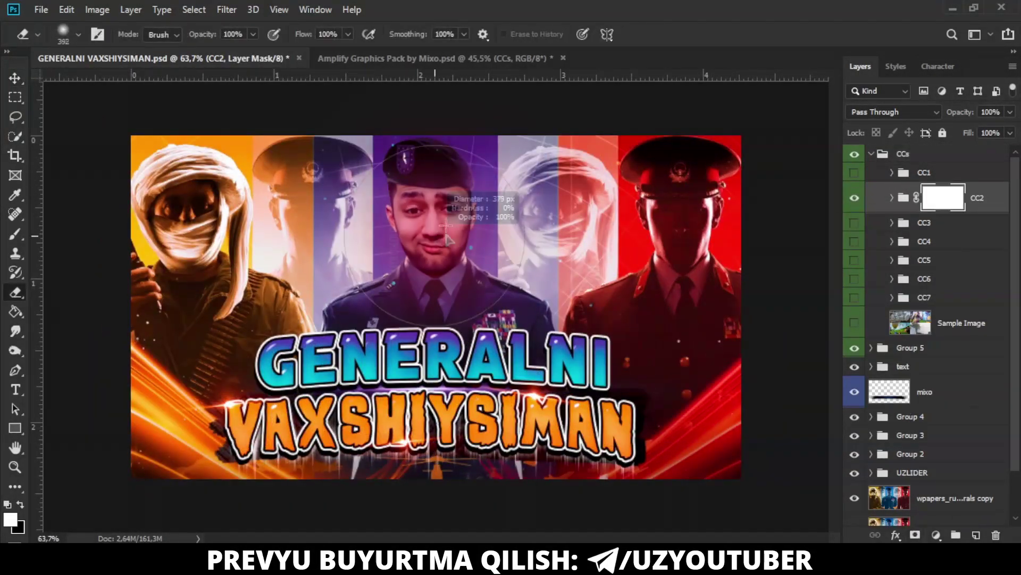
pyautogui.moveTo(571, 372); pyautogui.dragTo(426, 223)
pyautogui.scroll(1, 426, 224)
pyautogui.press('v')
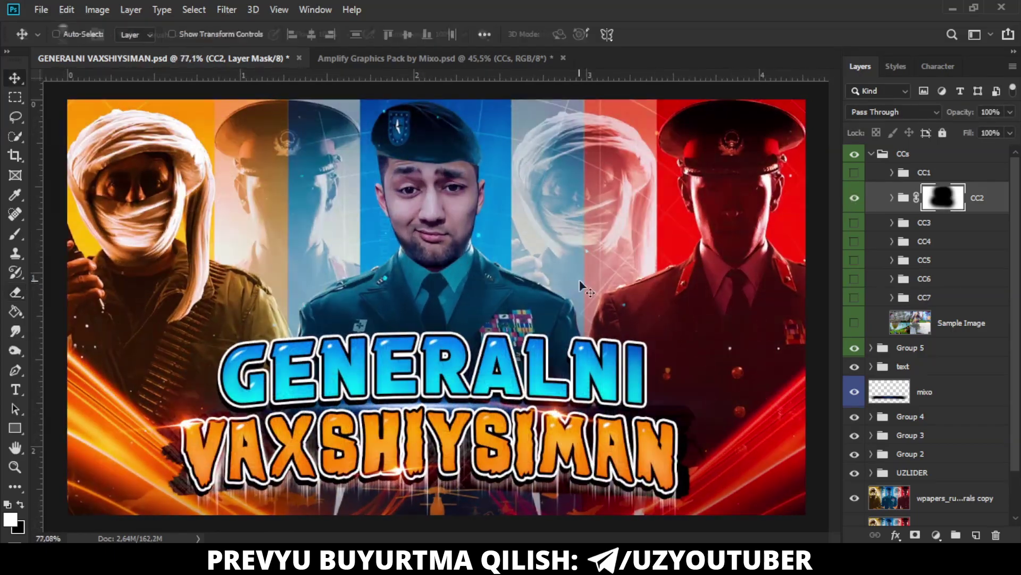
pyautogui.click(872, 153)
pyautogui.click(563, 58)
pyautogui.click(257, 99)
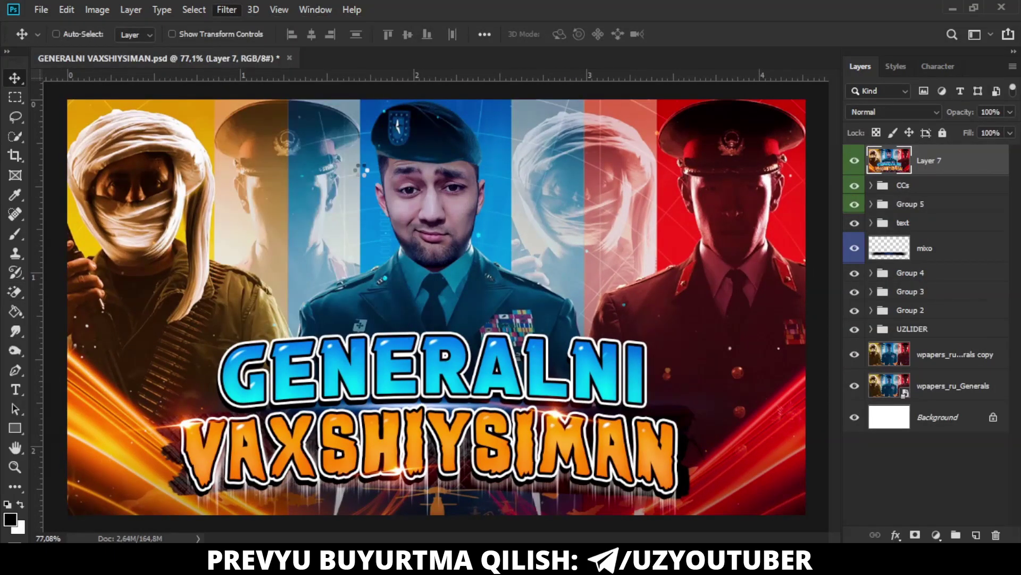
# Set Camera Raw tones: Contrast +8, Highlights +12, Shadows +26, Whites +11, Blacks -7, plus Clarity
pyautogui.moveTo(854, 372); pyautogui.dragTo(864, 394)
pyautogui.moveTo(854, 416); pyautogui.dragTo(874, 416)
pyautogui.moveTo(854, 438); pyautogui.dragTo(866, 431)
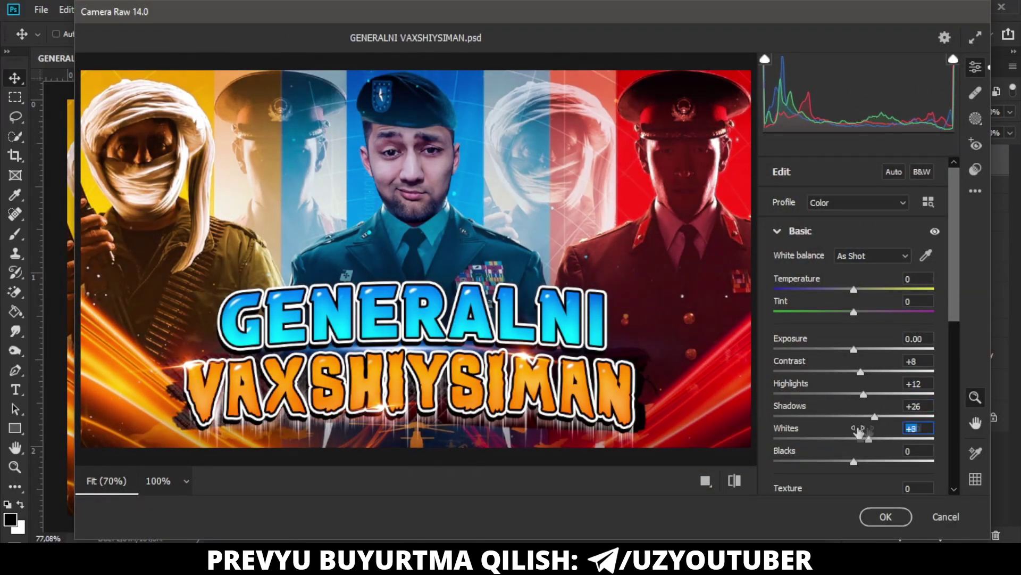
pyautogui.scroll(-2, 848, 460)
pyautogui.moveTo(854, 391); pyautogui.dragTo(846, 391)
pyautogui.moveTo(854, 413); pyautogui.dragTo(858, 414)
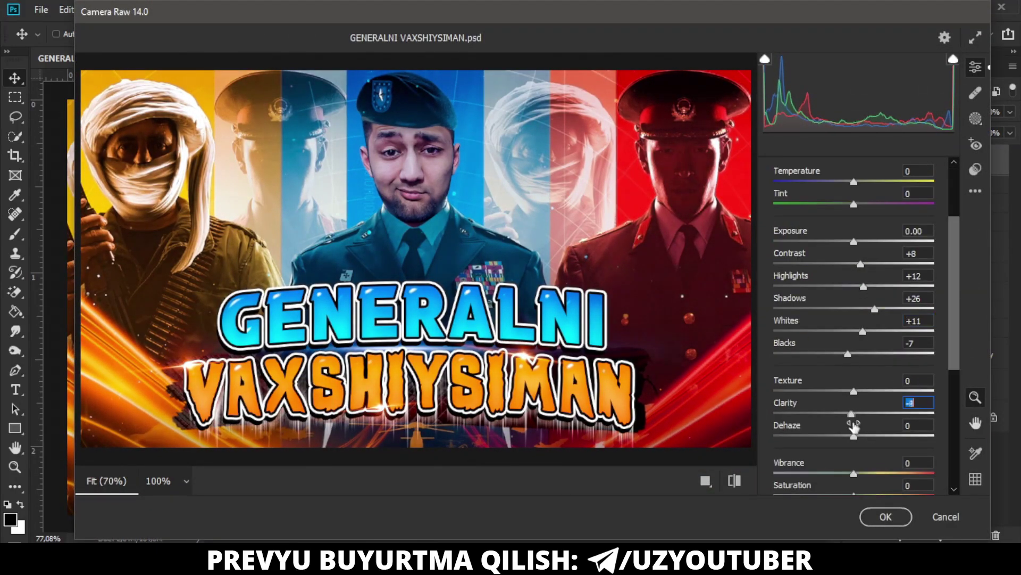
pyautogui.scroll(-3, 846, 396)
pyautogui.moveTo(854, 295); pyautogui.dragTo(855, 290)
pyautogui.scroll(-2, 862, 292)
# Adjust the Color Mixer hues for red, orange, aqua, blue and purple, then duplicate the layer
pyautogui.click(856, 326)
pyautogui.moveTo(854, 312)
pyautogui.mouseDown()
pyautogui.moveTo(862, 319)
pyautogui.moveTo(846, 318)
pyautogui.mouseUp()
pyautogui.moveTo(854, 381)
pyautogui.mouseDown()
pyautogui.moveTo(873, 381)
pyautogui.moveTo(849, 403)
pyautogui.moveTo(856, 425)
pyautogui.mouseUp()
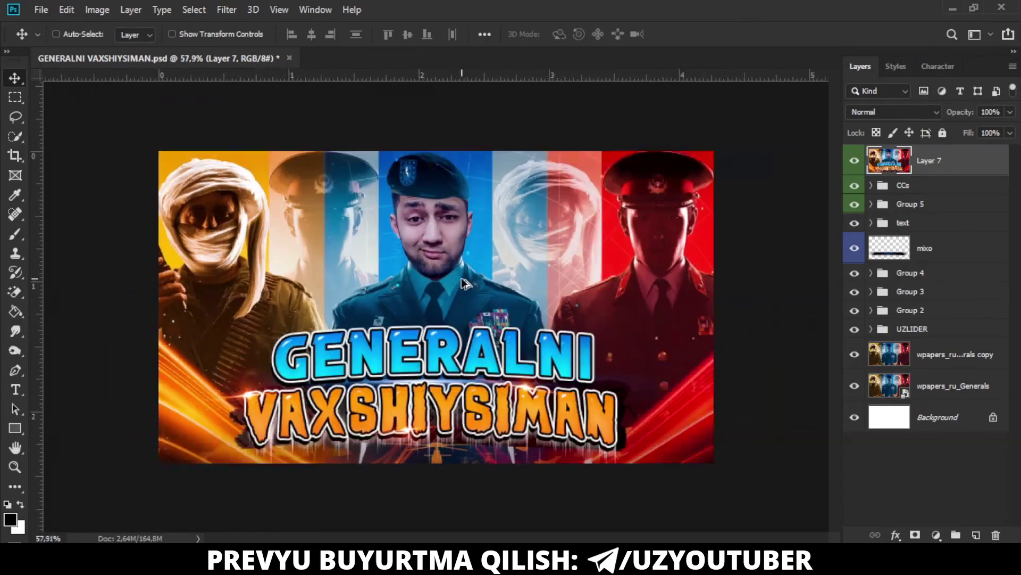
pyautogui.hotkey('ctrl', 'j')
# Set PhotoLooks Lens Distortion to +1.0% and review Edge Softness, Vignette, Saturation and Ranged Saturation
pyautogui.click(227, 10)
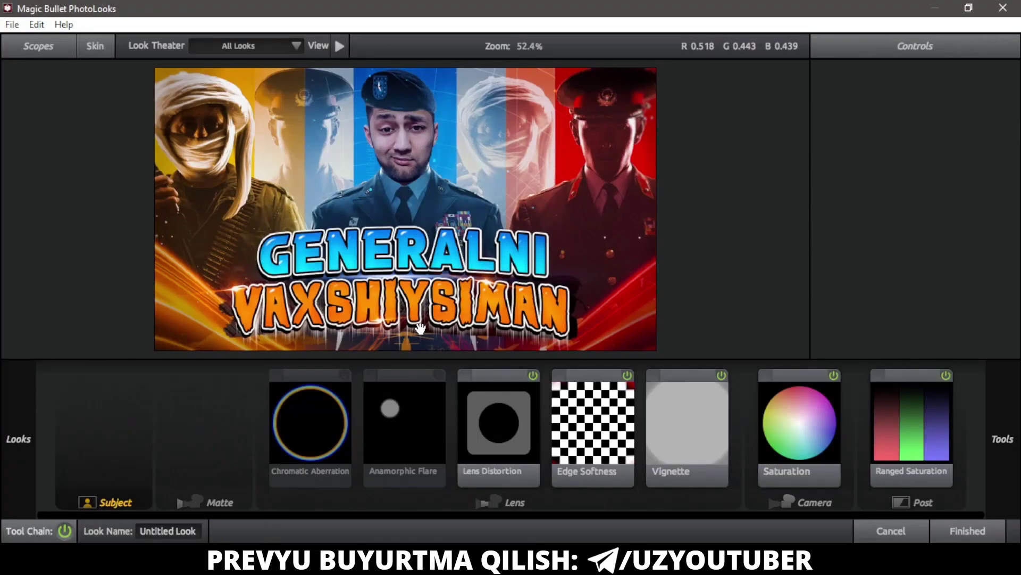
pyautogui.click(533, 375)
pyautogui.moveTo(649, 276); pyautogui.dragTo(633, 277)
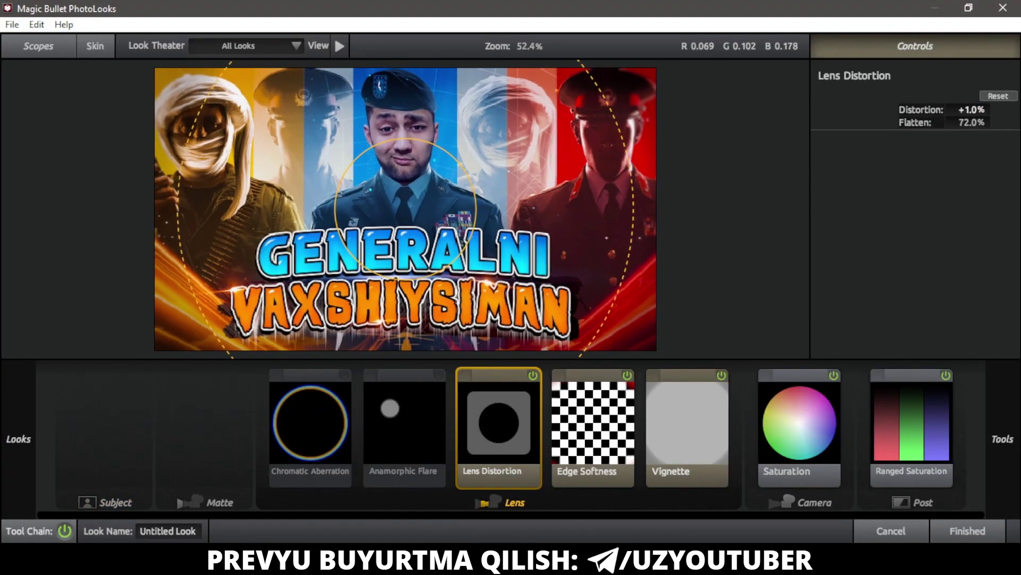
pyautogui.click(594, 421)
pyautogui.click(687, 421)
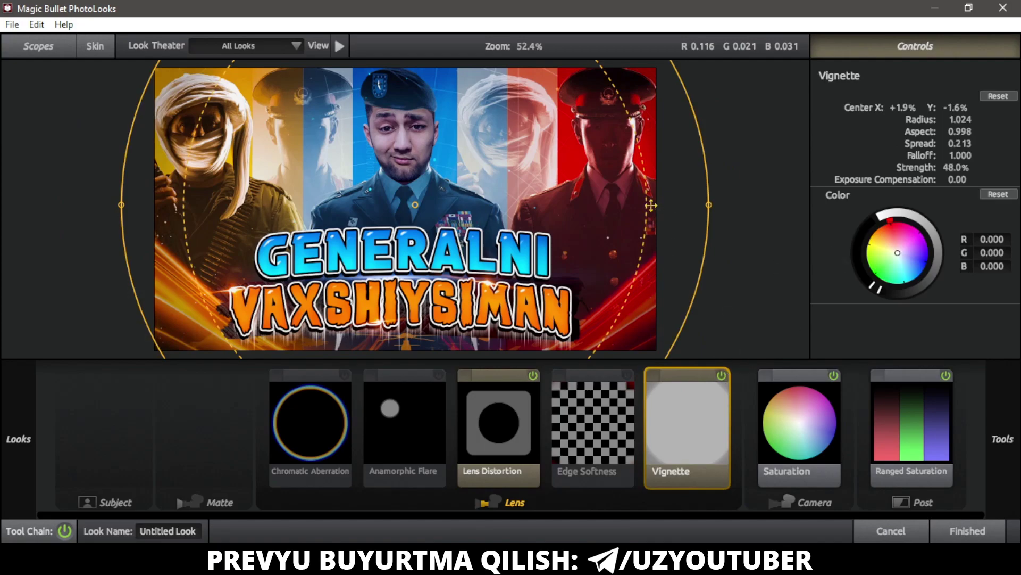
pyautogui.click(798, 420)
pyautogui.click(950, 391)
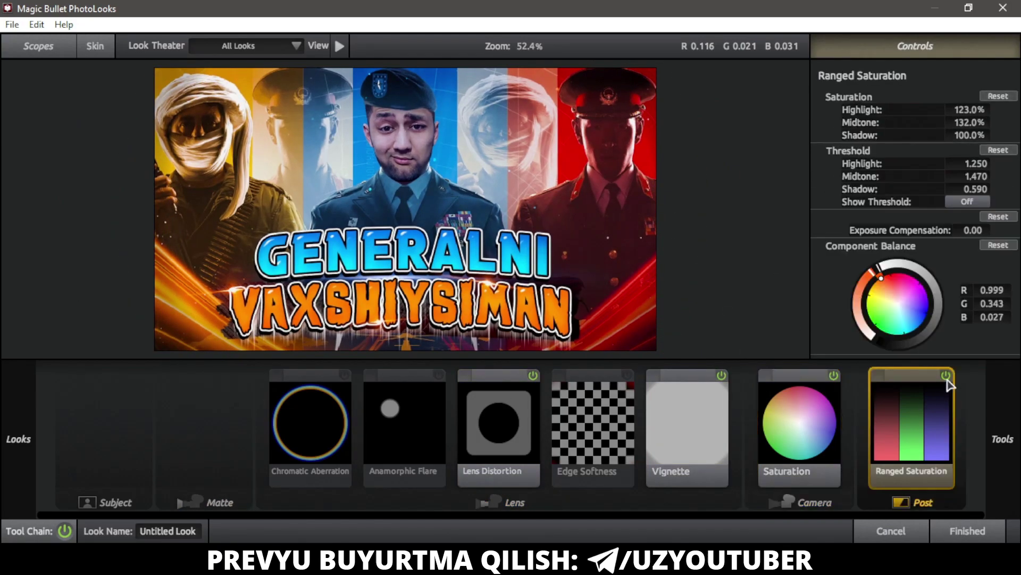